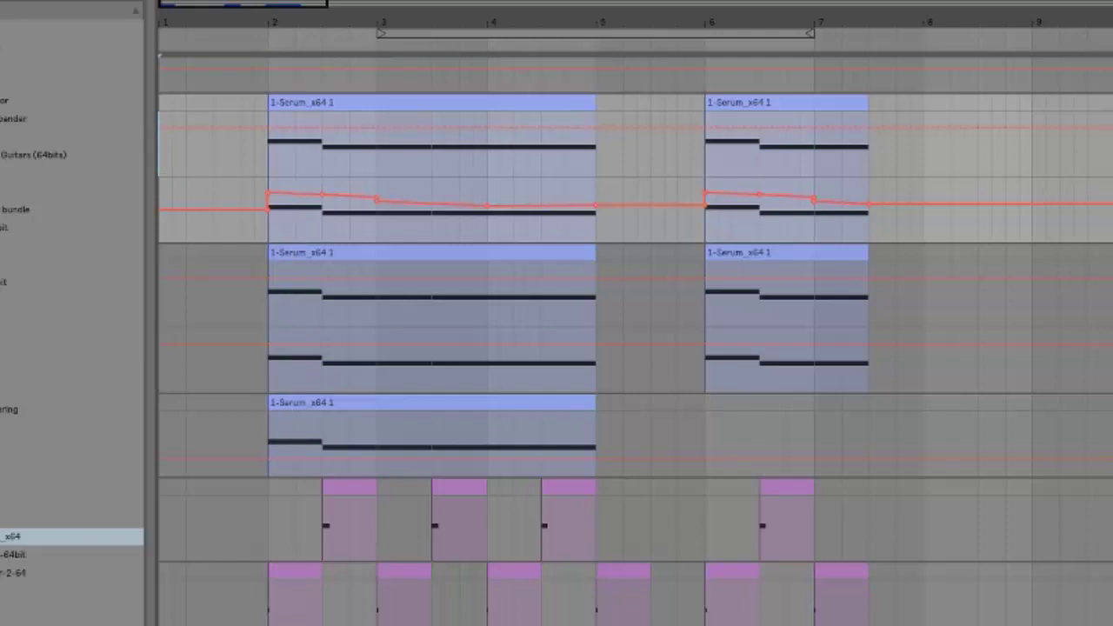
Play the arrangement and show the device view for the Serum track
{"action": "key", "text": "space"}
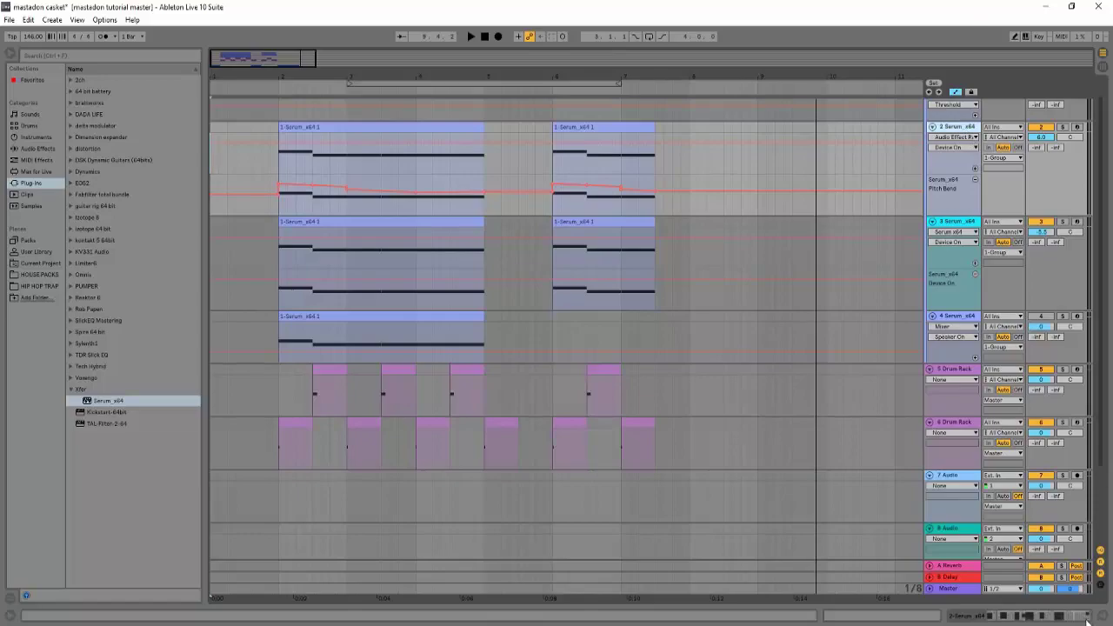
{"action": "left_click", "coordinate": [1089, 615]}
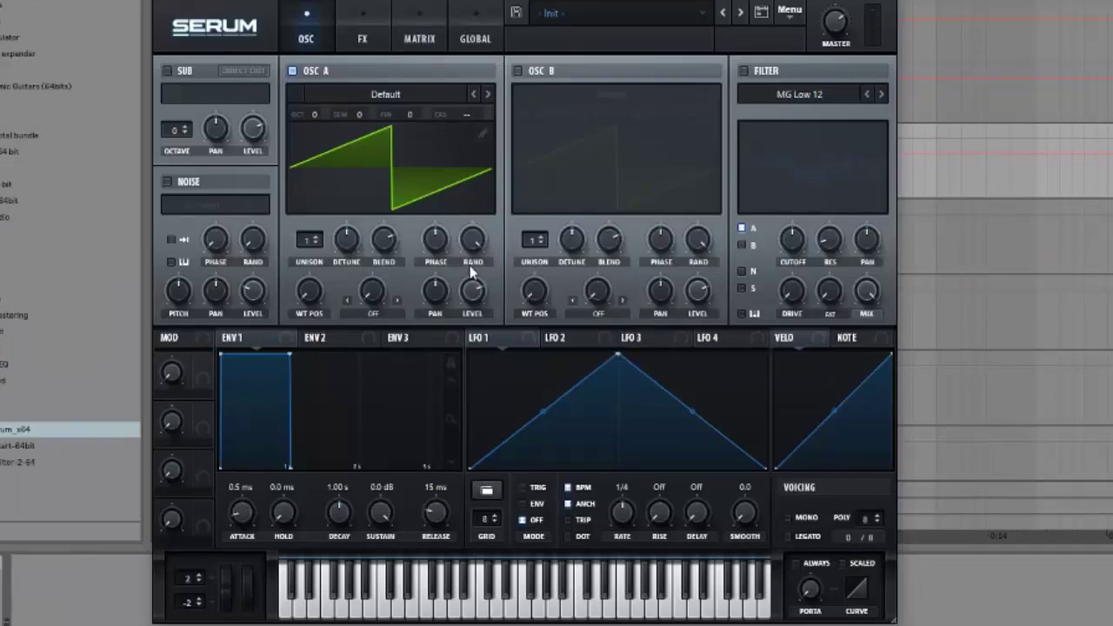
Tune oscillator A to octave -4, fine -18 and coarse 0.05
{"action": "mouse_move", "coordinate": [311, 114]}
{"action": "left_click_drag", "start_coordinate": [312, 113], "coordinate": [316, 219]}
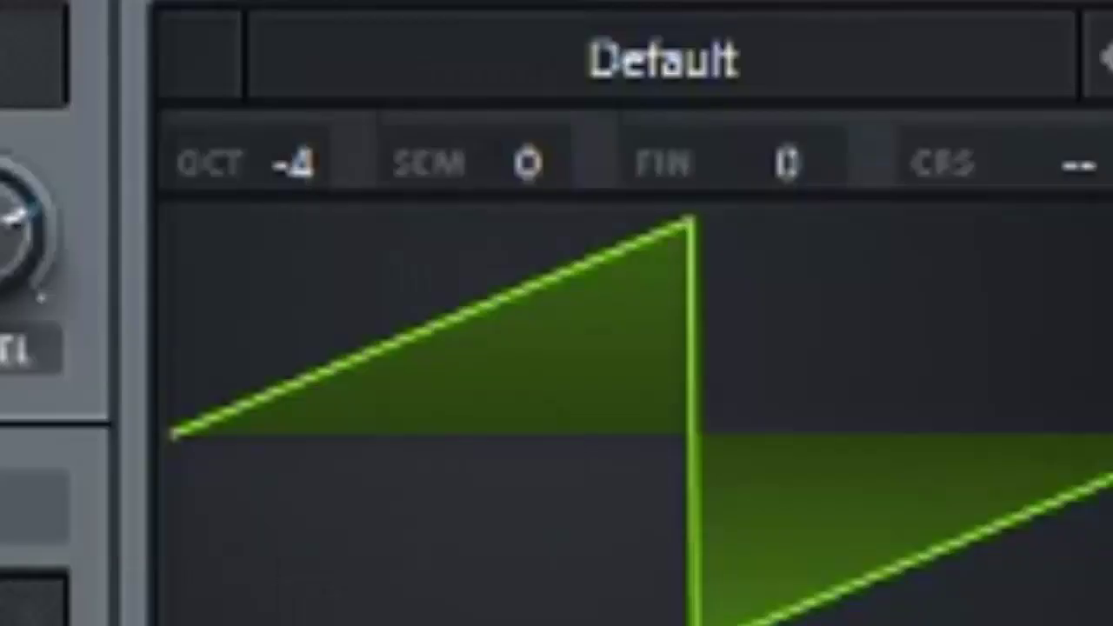
{"action": "double_click", "coordinate": [795, 147]}
{"action": "type", "text": "-18"}
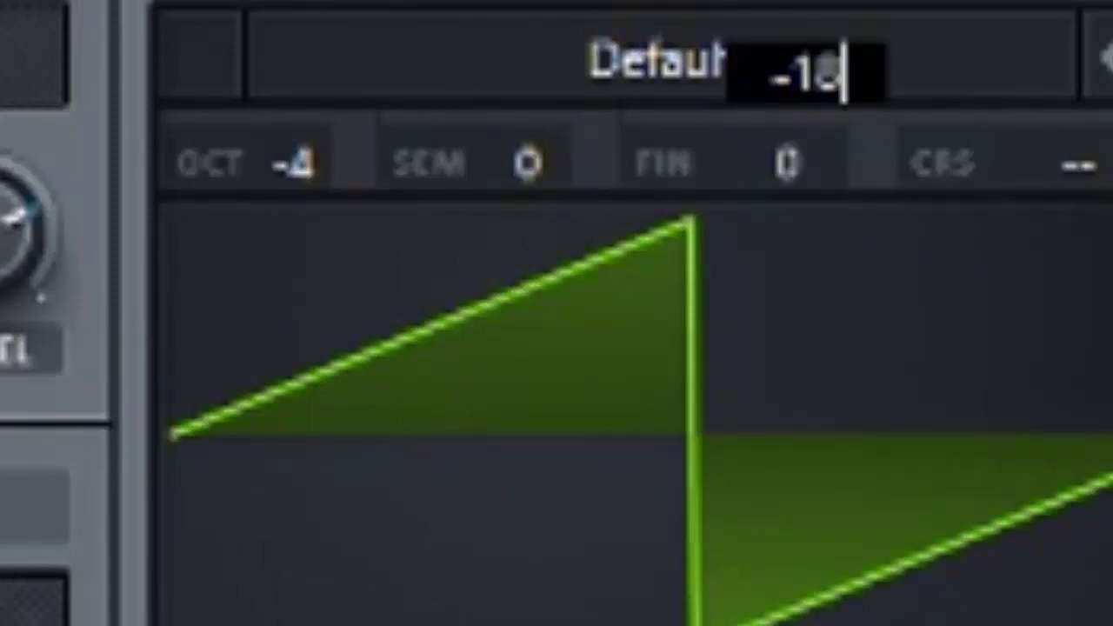
{"action": "key", "text": "Return"}
{"action": "double_click", "coordinate": [1087, 174]}
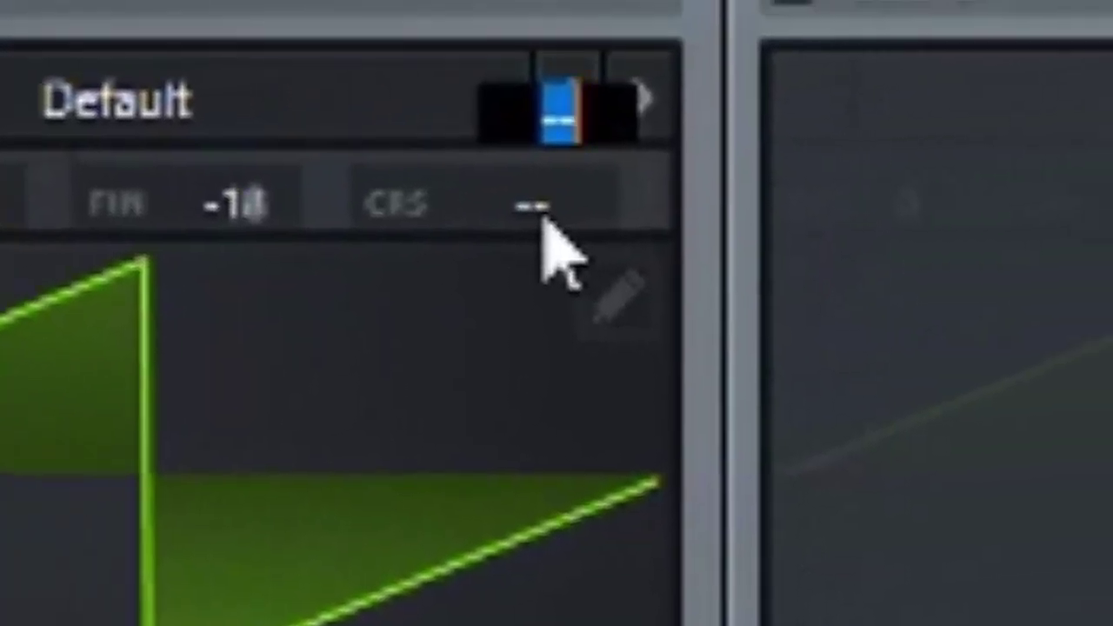
{"action": "type", "text": "0"}
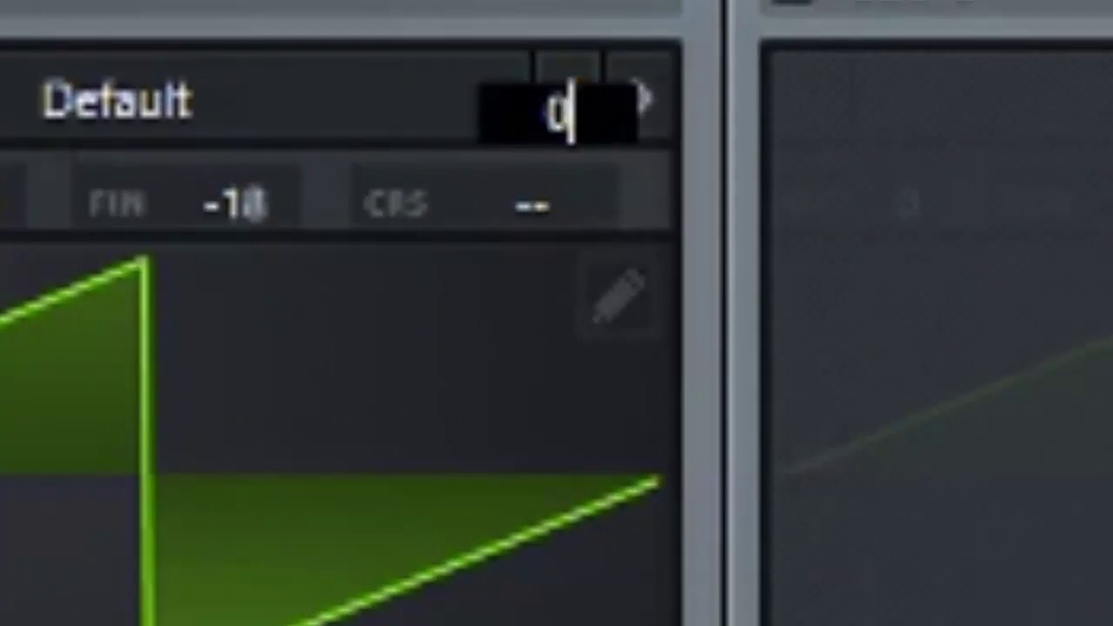
{"action": "type", "text": ".05"}
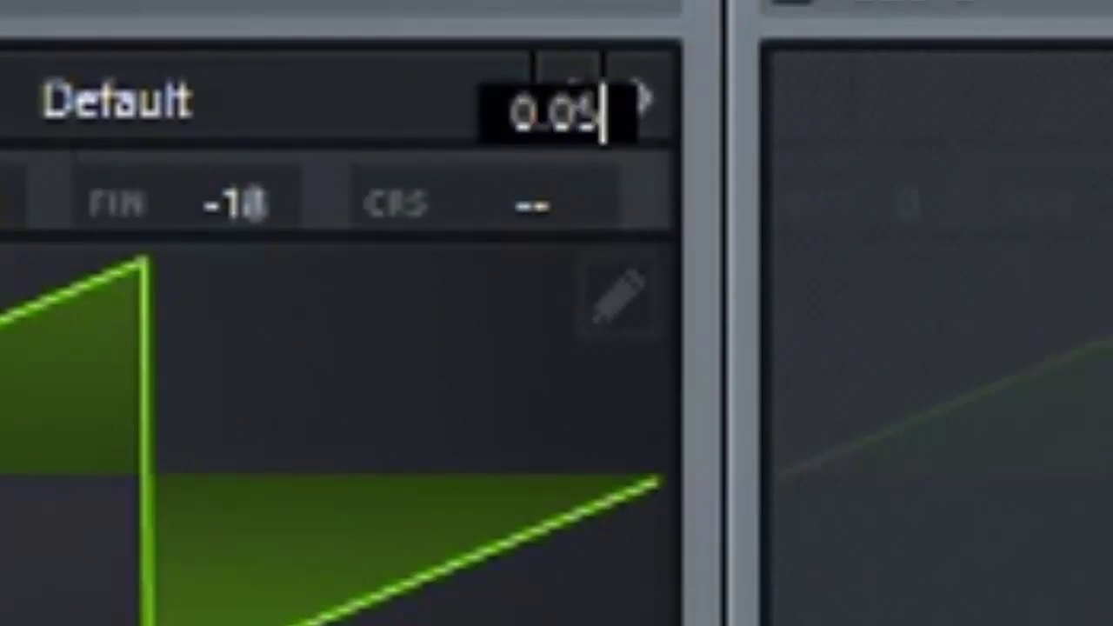
{"action": "key", "text": "Return"}
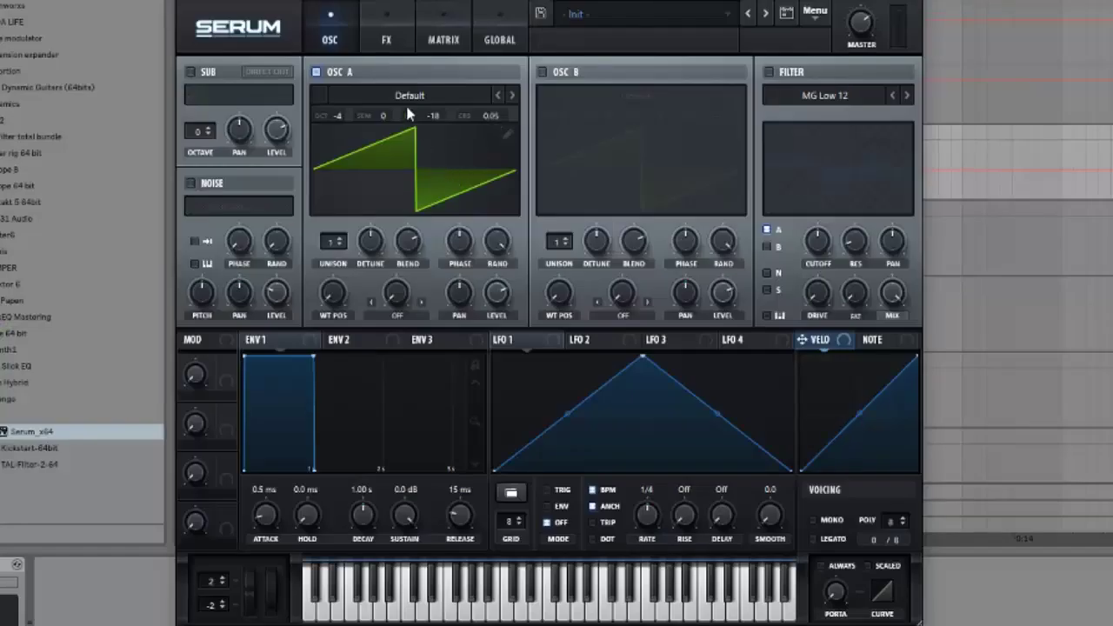
Load the analog Basic Shapes wavetable into oscillator A and raise its wavetable position to the square wave
{"action": "left_click", "coordinate": [409, 97]}
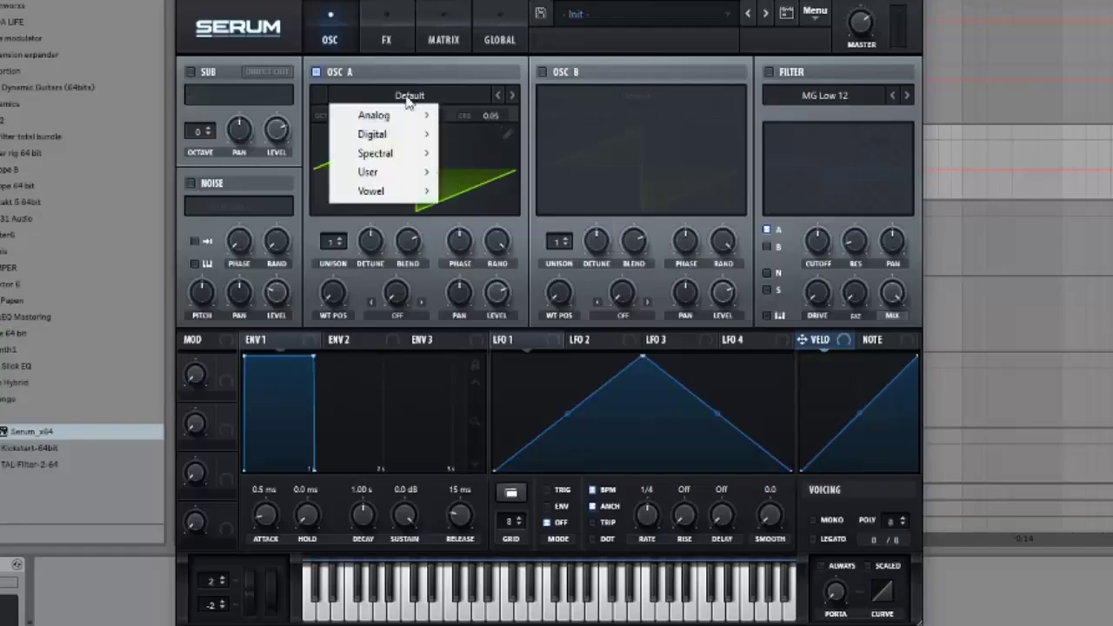
{"action": "mouse_move", "coordinate": [400, 116]}
{"action": "left_click", "coordinate": [501, 196]}
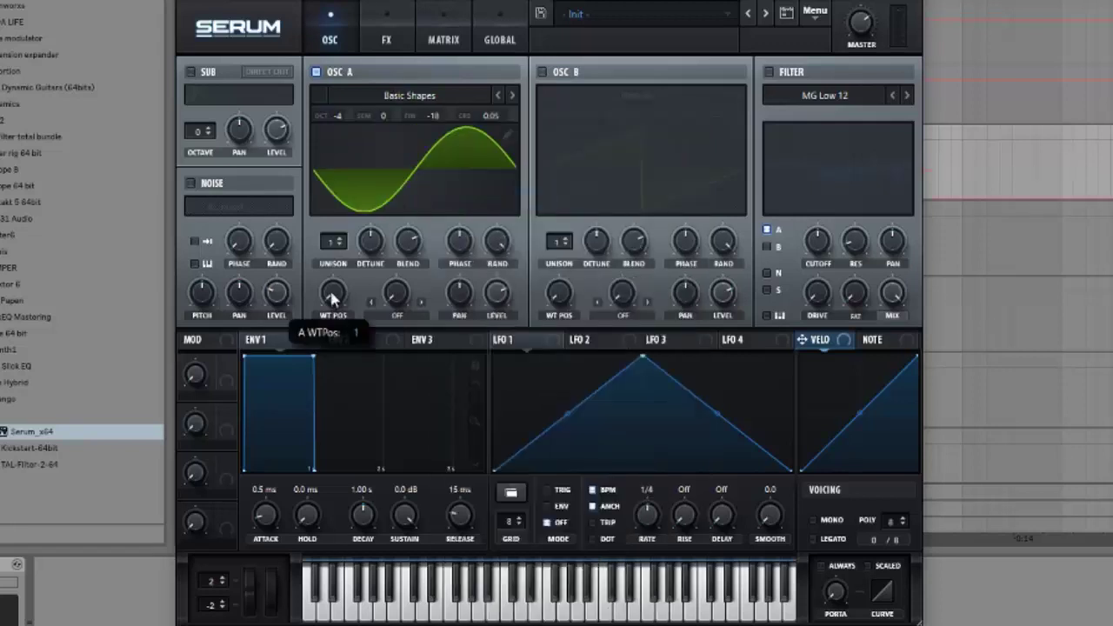
{"action": "left_click_drag", "start_coordinate": [336, 300], "coordinate": [335, 207]}
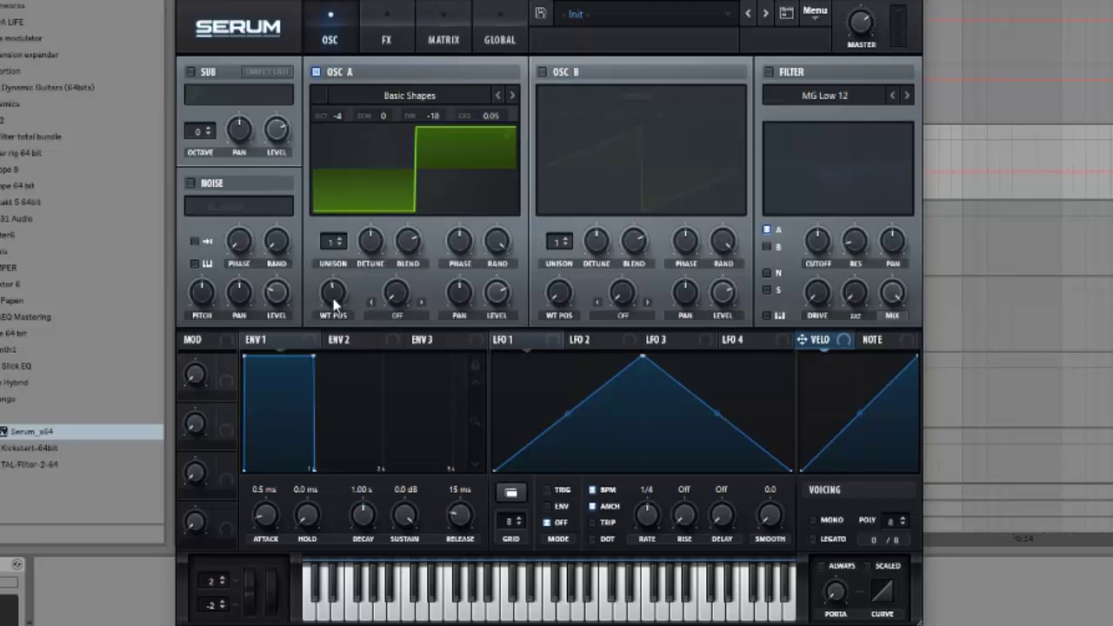
Set oscillator A's warp mode to FM (from B), raise its amount, and modulate it by a small amount with LFO 1
{"action": "left_click", "coordinate": [395, 315]}
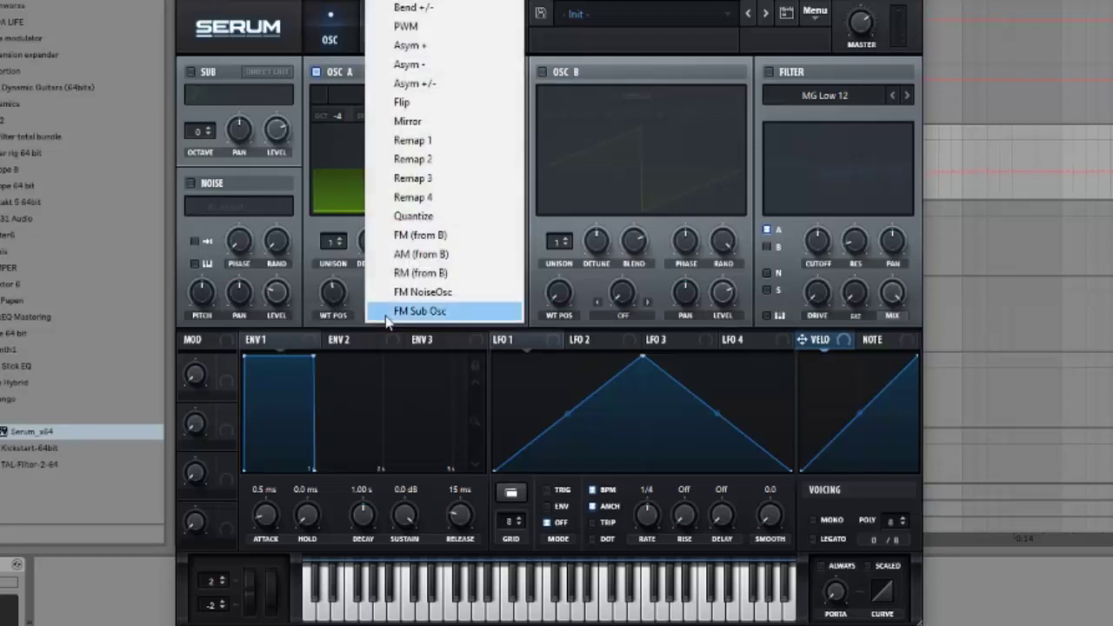
{"action": "left_click", "coordinate": [390, 240]}
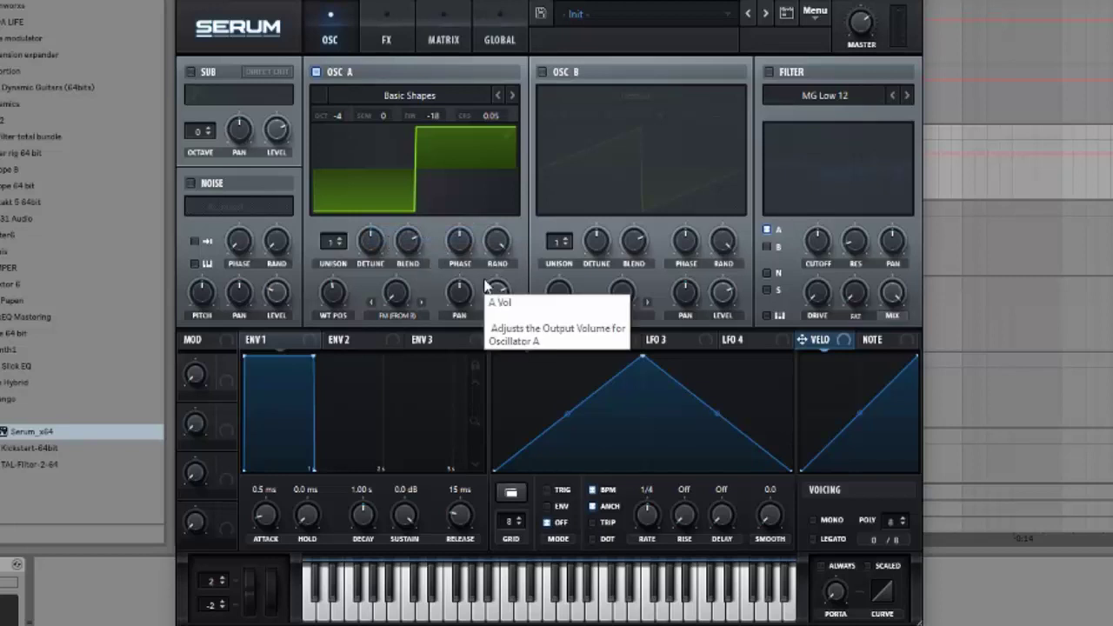
{"action": "left_click_drag", "start_coordinate": [391, 300], "coordinate": [399, 243]}
{"action": "left_click_drag", "start_coordinate": [412, 307], "coordinate": [389, 251]}
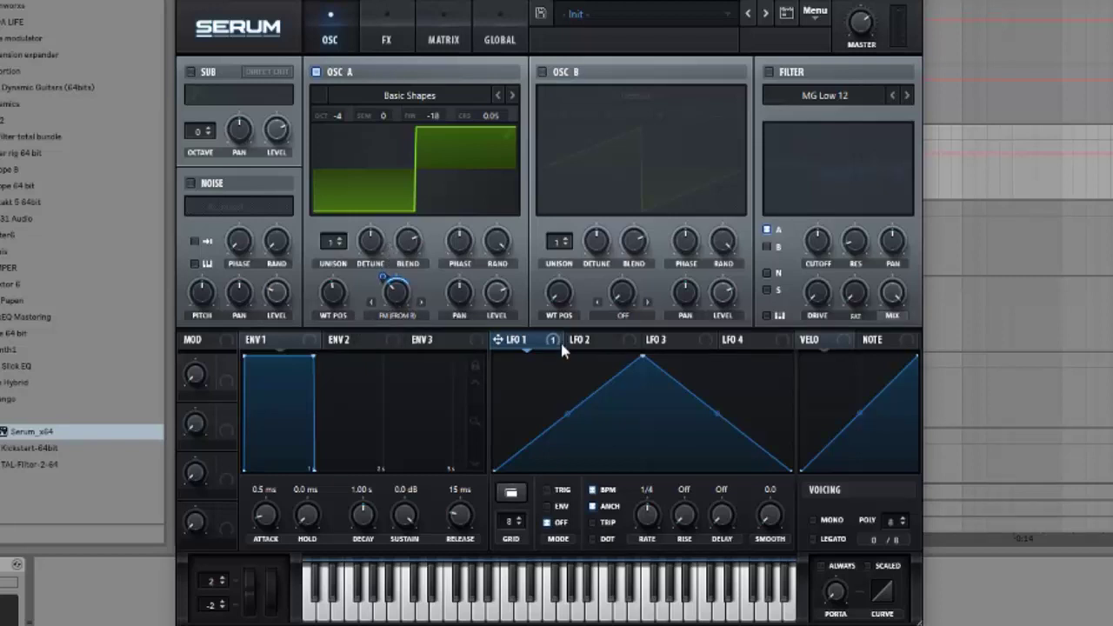
{"action": "left_click_drag", "start_coordinate": [384, 277], "coordinate": [380, 300]}
Enable oscillator B with the analog Basic Shapes wavetable and move its wavetable position to the falling saw wave
{"action": "left_click", "coordinate": [547, 71]}
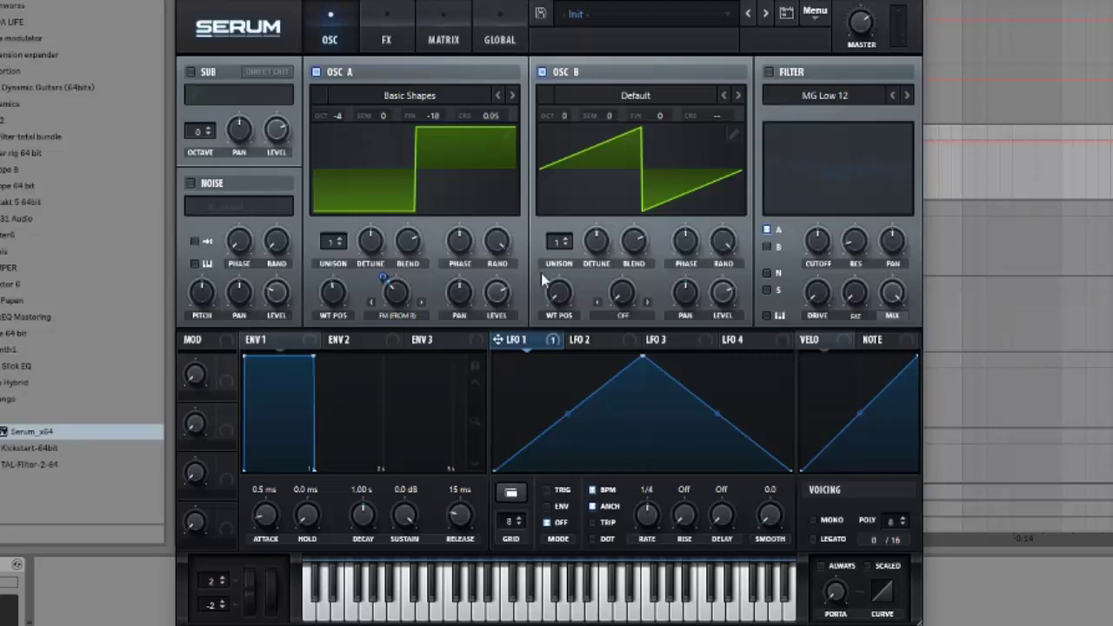
{"action": "left_click", "coordinate": [627, 97]}
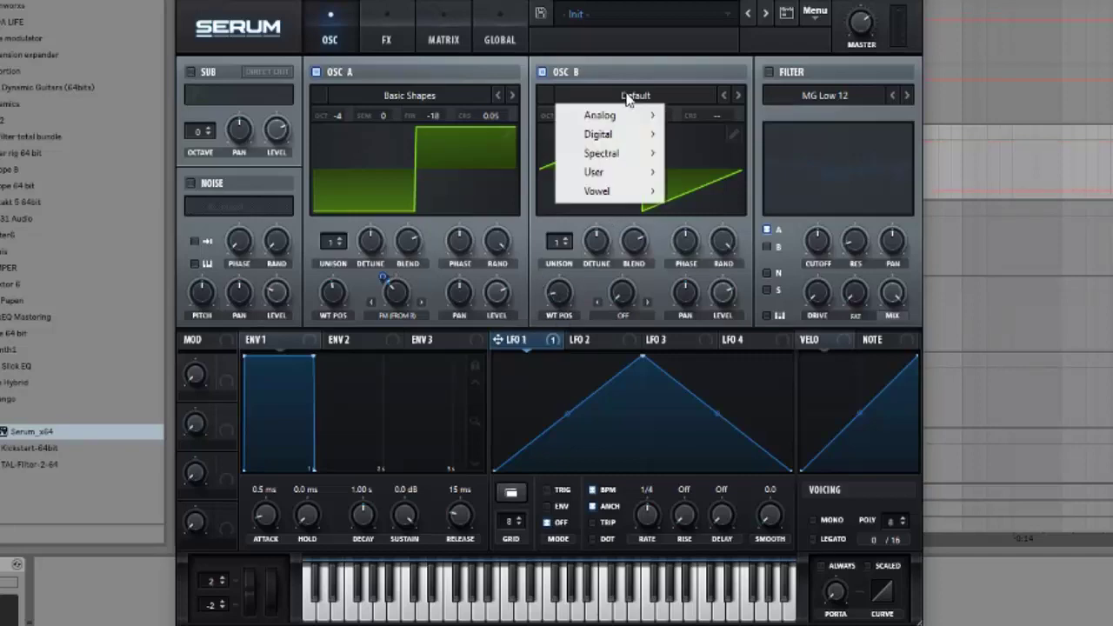
{"action": "mouse_move", "coordinate": [600, 115]}
{"action": "left_click", "coordinate": [692, 193]}
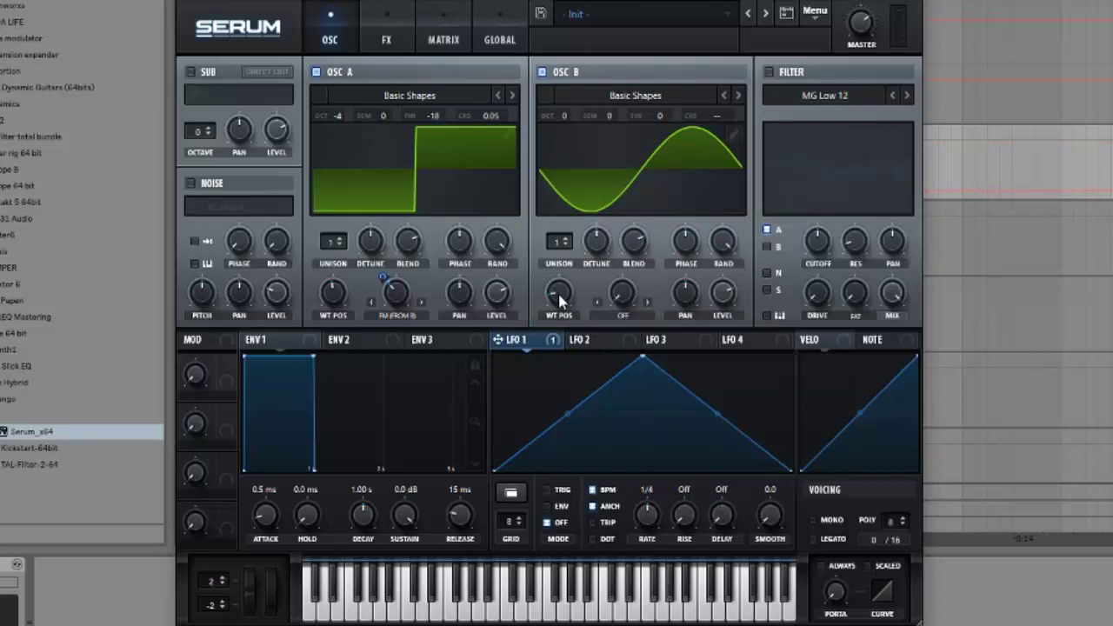
{"action": "left_click_drag", "start_coordinate": [558, 294], "coordinate": [561, 291]}
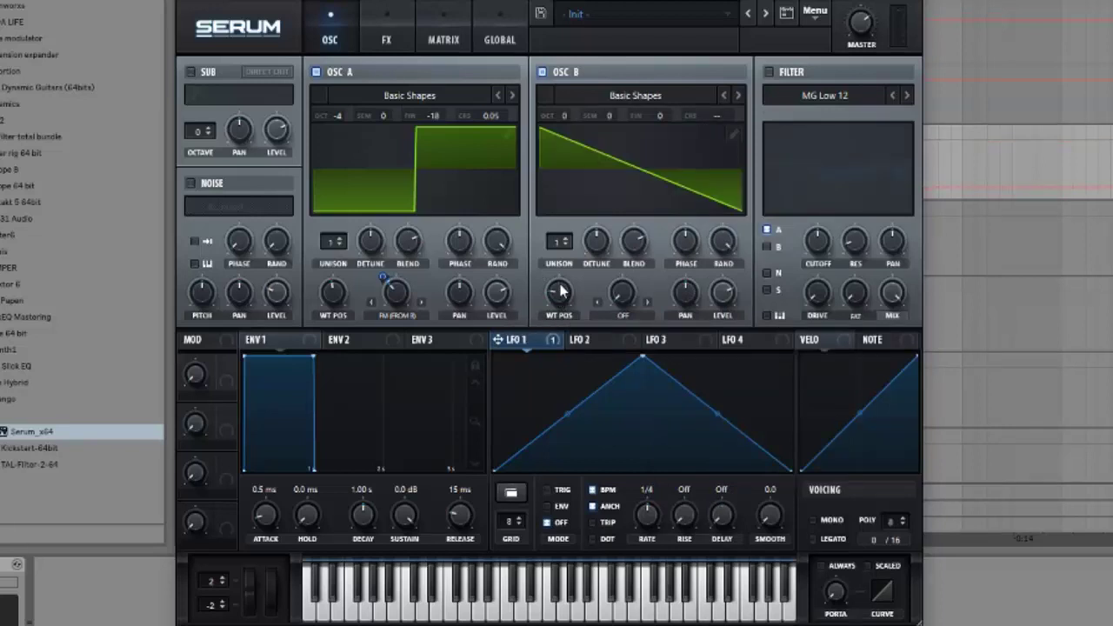
Tune oscillator B to octave -3 and fine 1
{"action": "left_click_drag", "start_coordinate": [563, 117], "coordinate": [564, 133]}
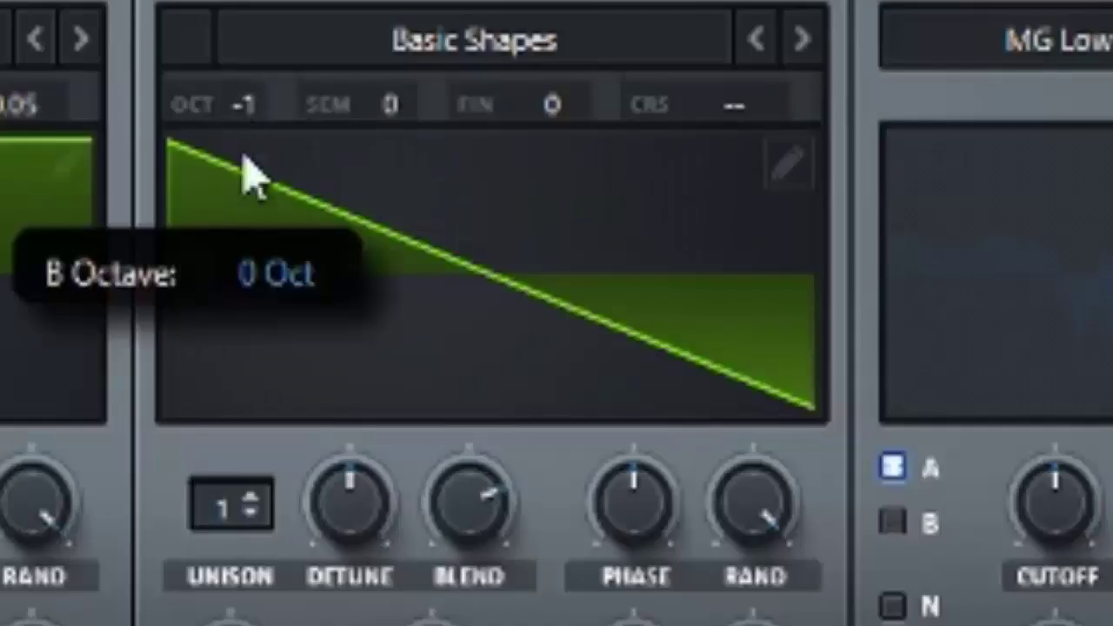
{"action": "left_click_drag", "start_coordinate": [252, 178], "coordinate": [246, 339]}
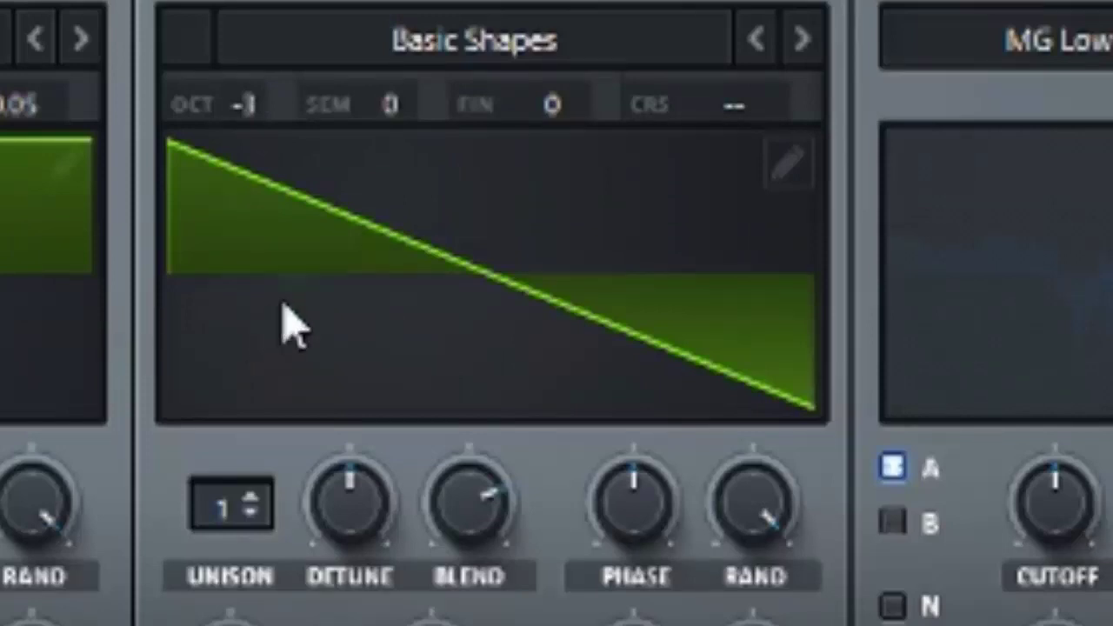
{"action": "left_click_drag", "start_coordinate": [574, 108], "coordinate": [572, 124]}
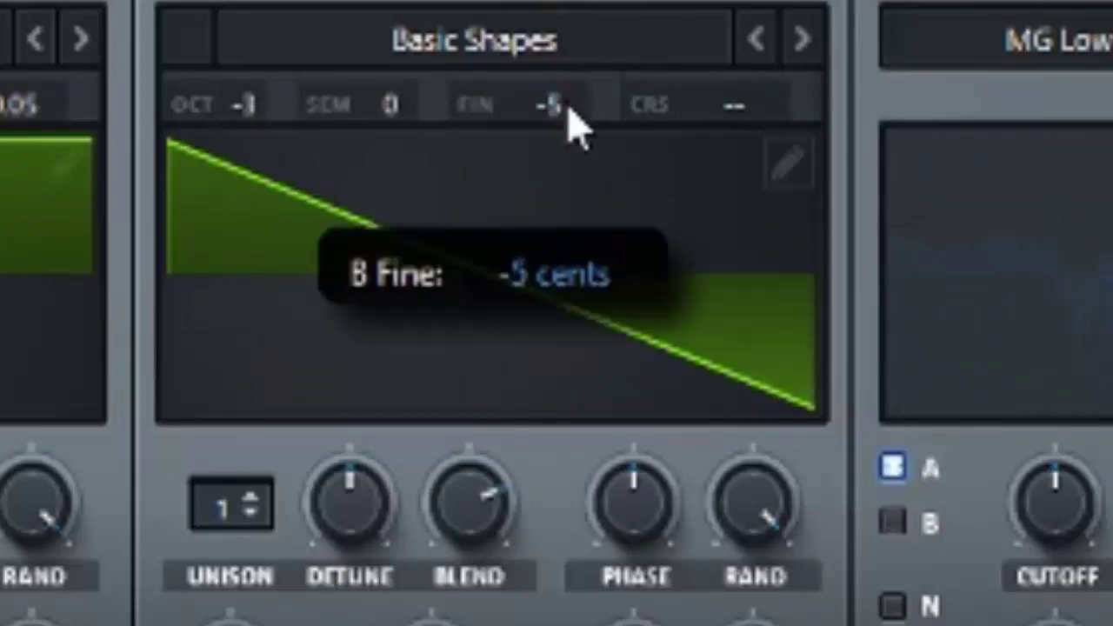
{"action": "double_click", "coordinate": [571, 125]}
{"action": "type", "text": "1"}
{"action": "key", "text": "Return"}
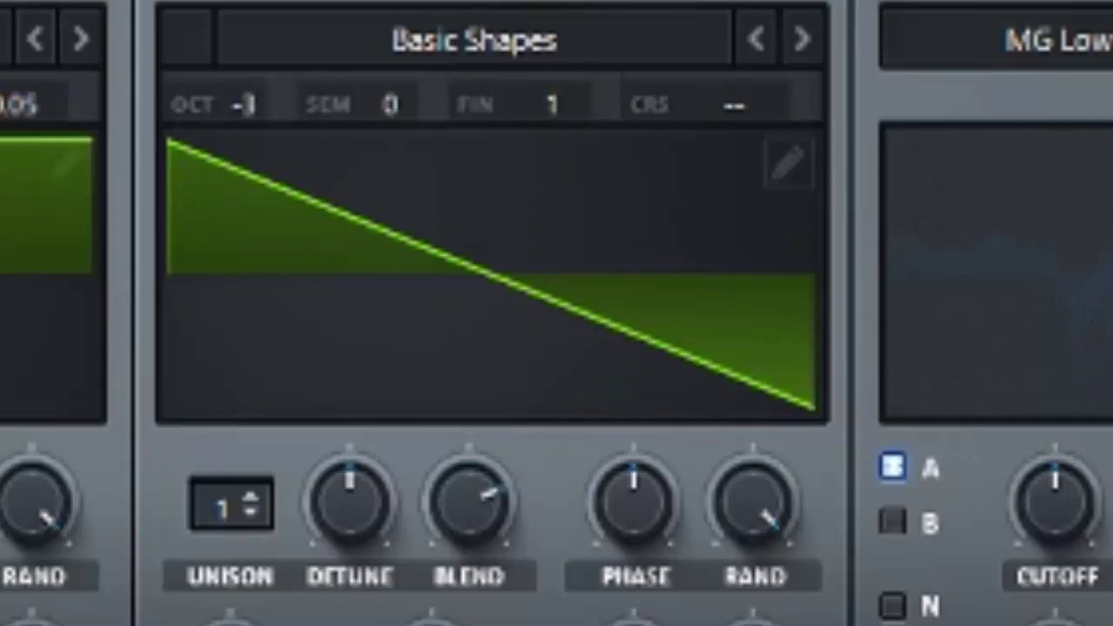
Set oscillator B's warp mode to Sync, raise its amount past halfway, and modulate it slightly with LFO 1
{"action": "left_click", "coordinate": [382, 622]}
{"action": "left_click", "coordinate": [972, 9]}
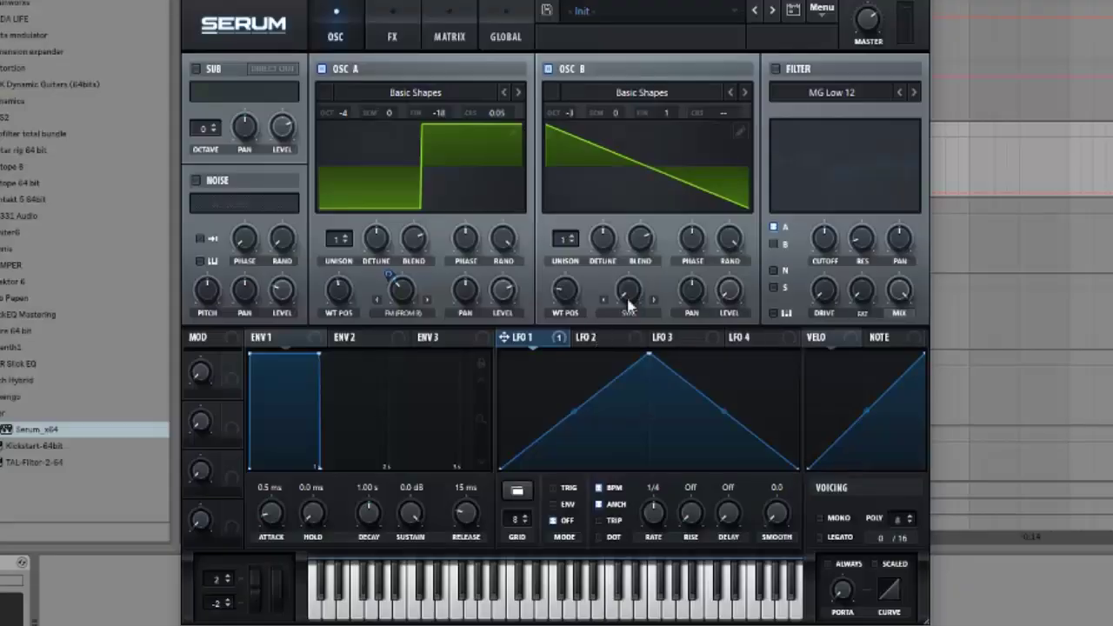
{"action": "left_click_drag", "start_coordinate": [626, 294], "coordinate": [666, 186]}
{"action": "left_click_drag", "start_coordinate": [543, 336], "coordinate": [630, 294]}
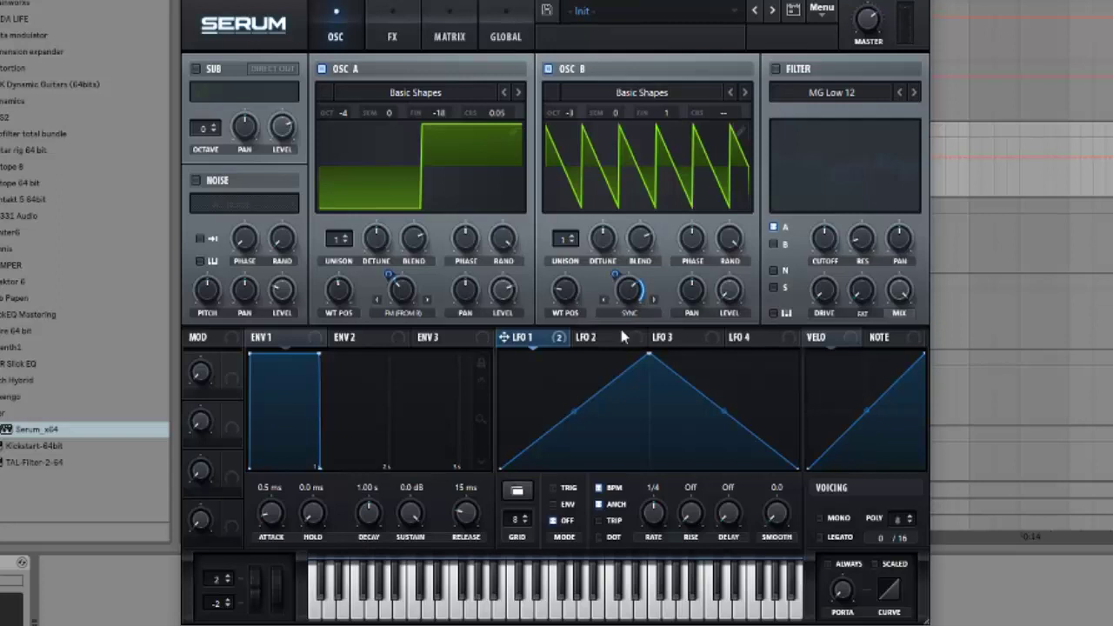
{"action": "left_click_drag", "start_coordinate": [619, 273], "coordinate": [614, 301]}
Enable the filter and set its type to the Misc filter Reverb
{"action": "left_click", "coordinate": [775, 69]}
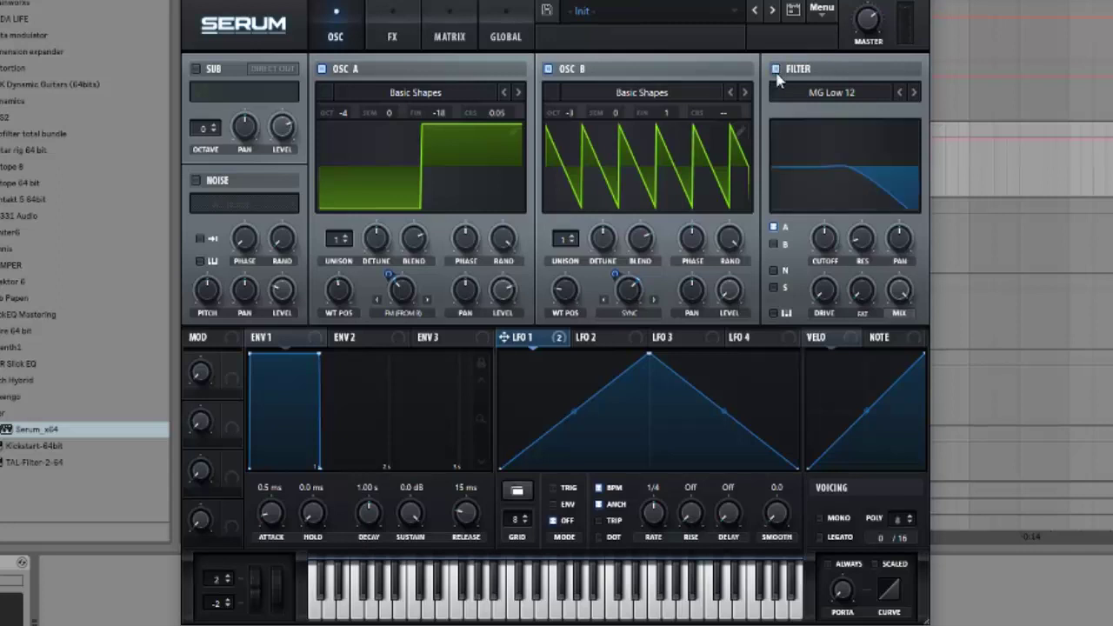
{"action": "left_click", "coordinate": [833, 92]}
{"action": "mouse_move", "coordinate": [817, 169]}
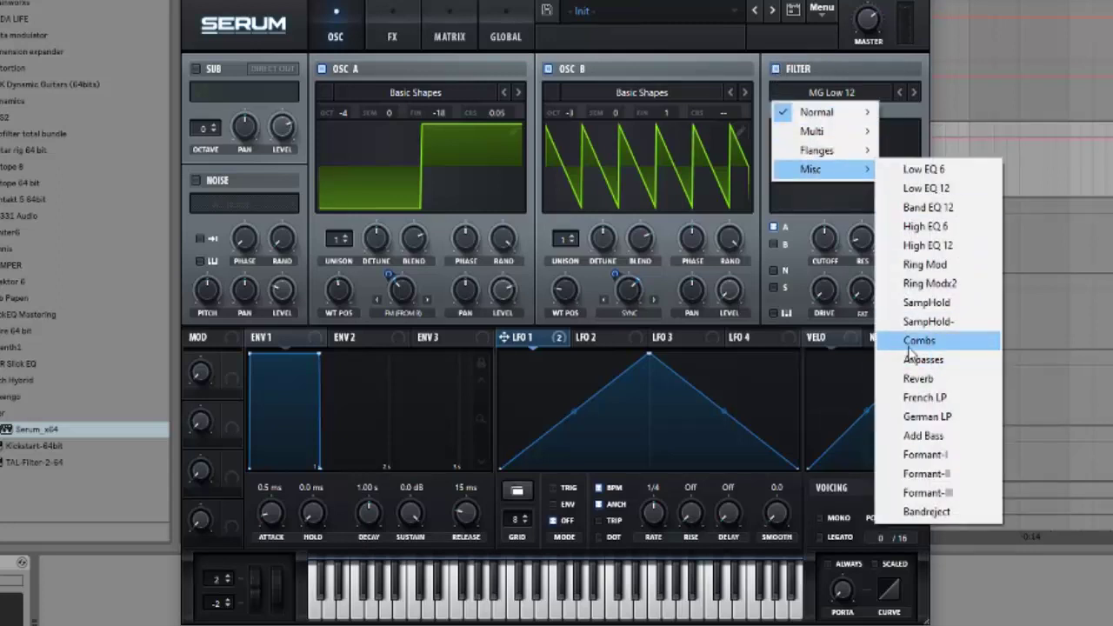
{"action": "left_click", "coordinate": [917, 379]}
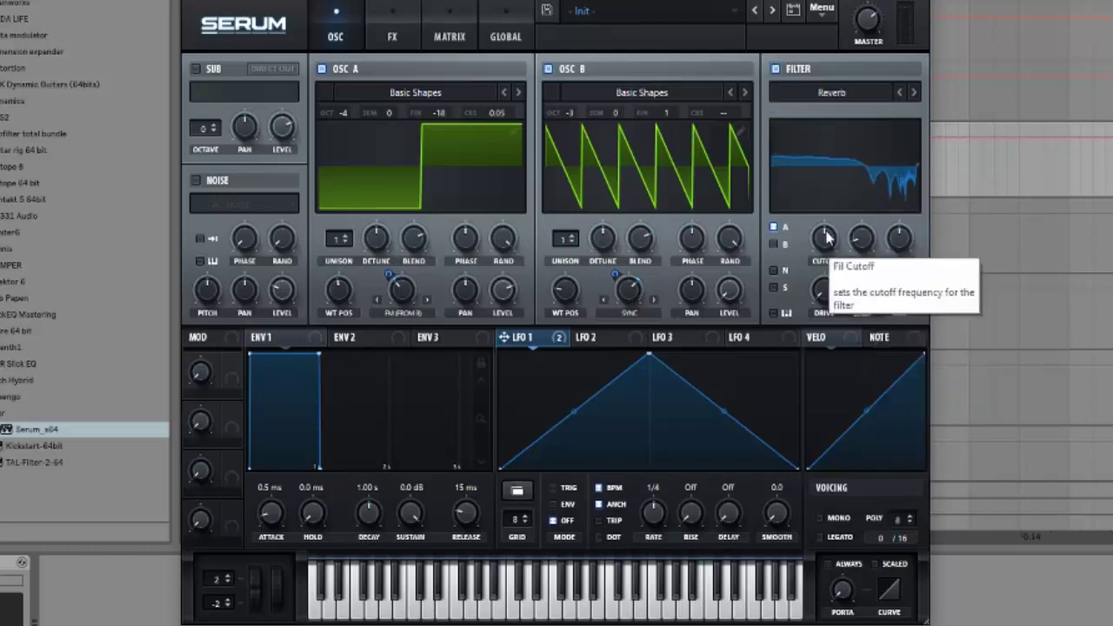
Lower the filter cutoff to roughly a quarter of its range and modulate it by a small amount with LFO 1
{"action": "left_click_drag", "start_coordinate": [825, 232], "coordinate": [816, 266]}
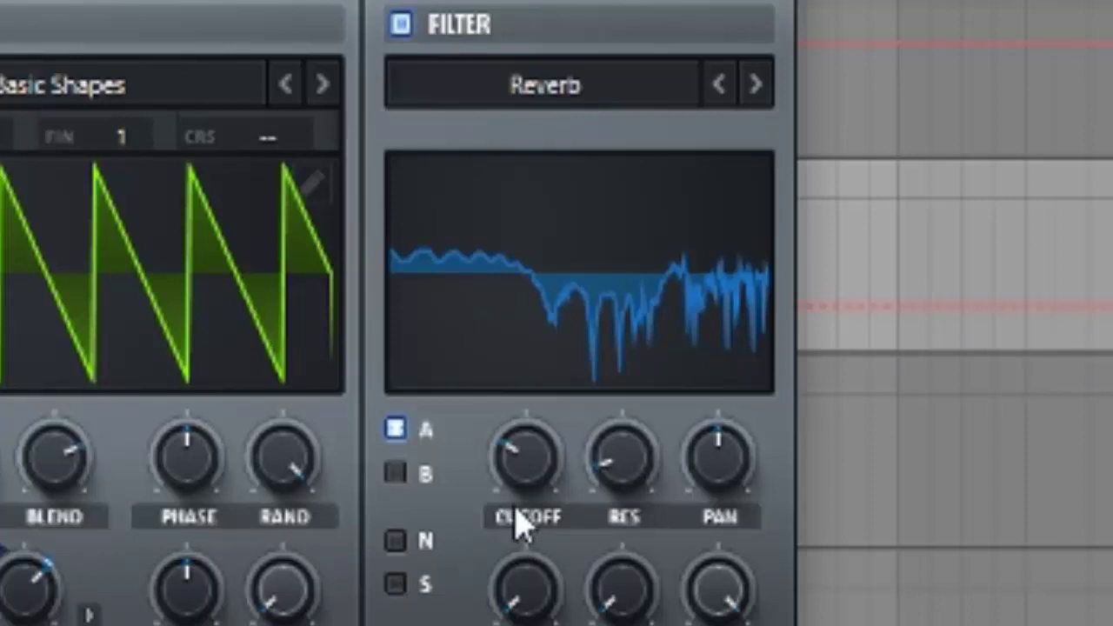
{"action": "mouse_move", "coordinate": [540, 477]}
{"action": "mouse_move", "coordinate": [476, 622]}
{"action": "left_mouse_down"}
{"action": "mouse_move", "coordinate": [455, 583]}
{"action": "mouse_move", "coordinate": [508, 462]}
{"action": "left_mouse_up"}
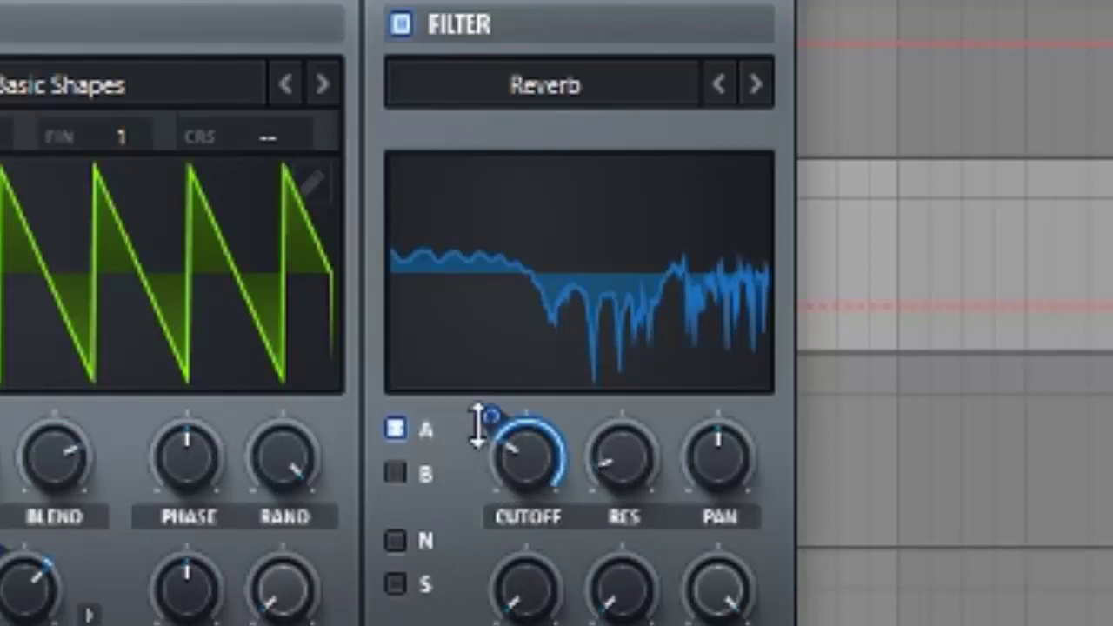
{"action": "mouse_move", "coordinate": [477, 426]}
{"action": "left_click_drag", "start_coordinate": [478, 426], "coordinate": [450, 585]}
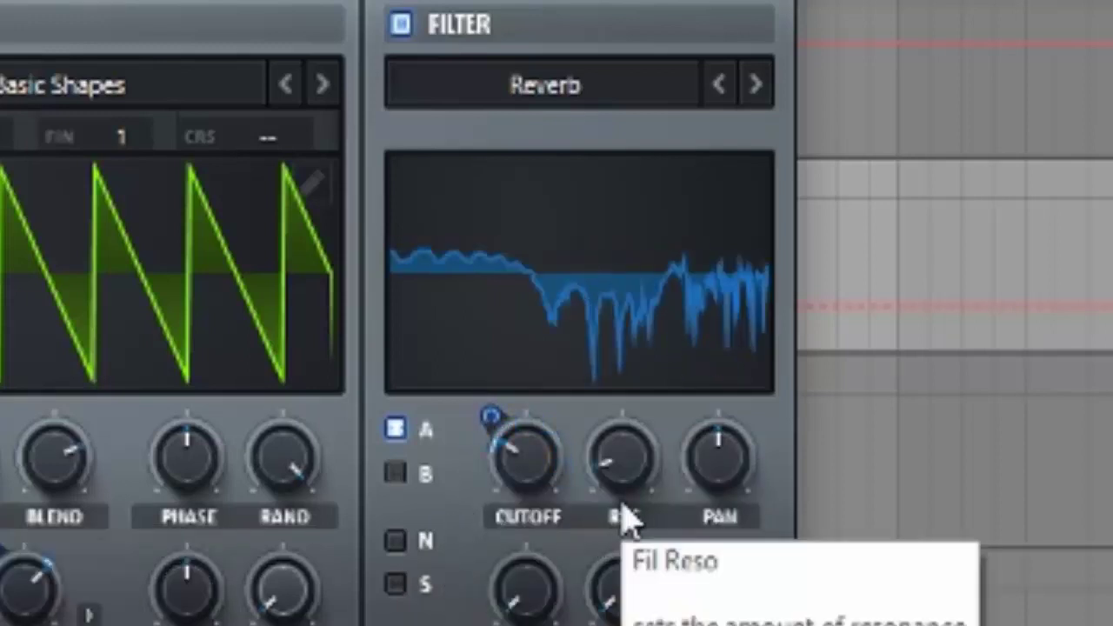
Raise the filter resonance to about three quarters and modulate it with LFO 1 at a reduced depth
{"action": "left_click_drag", "start_coordinate": [600, 483], "coordinate": [678, 243]}
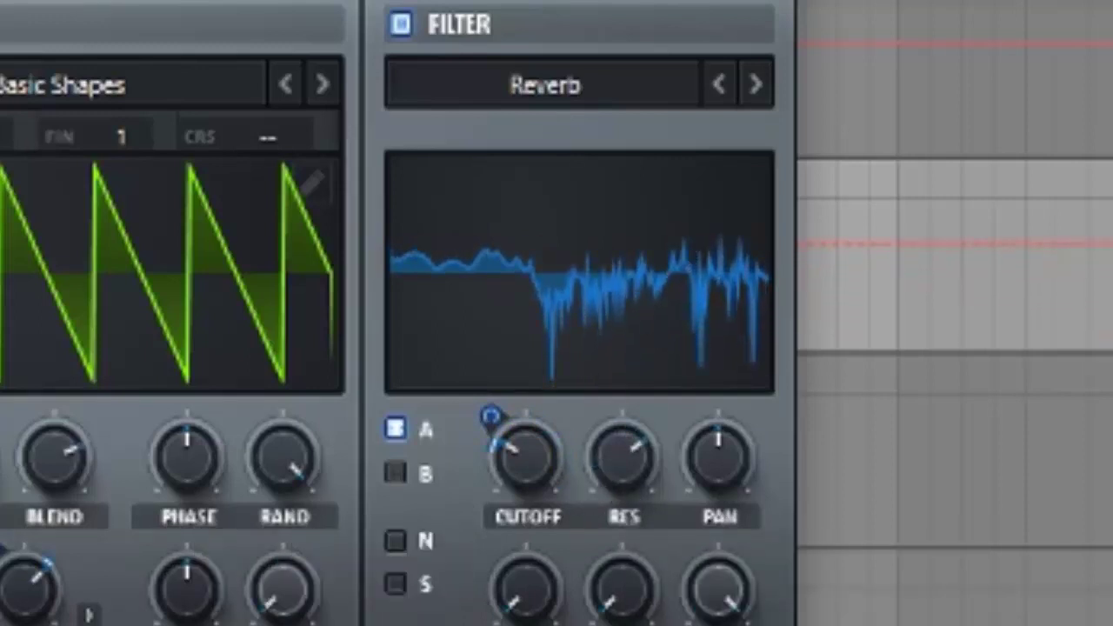
{"action": "left_click_drag", "start_coordinate": [758, 539], "coordinate": [631, 461]}
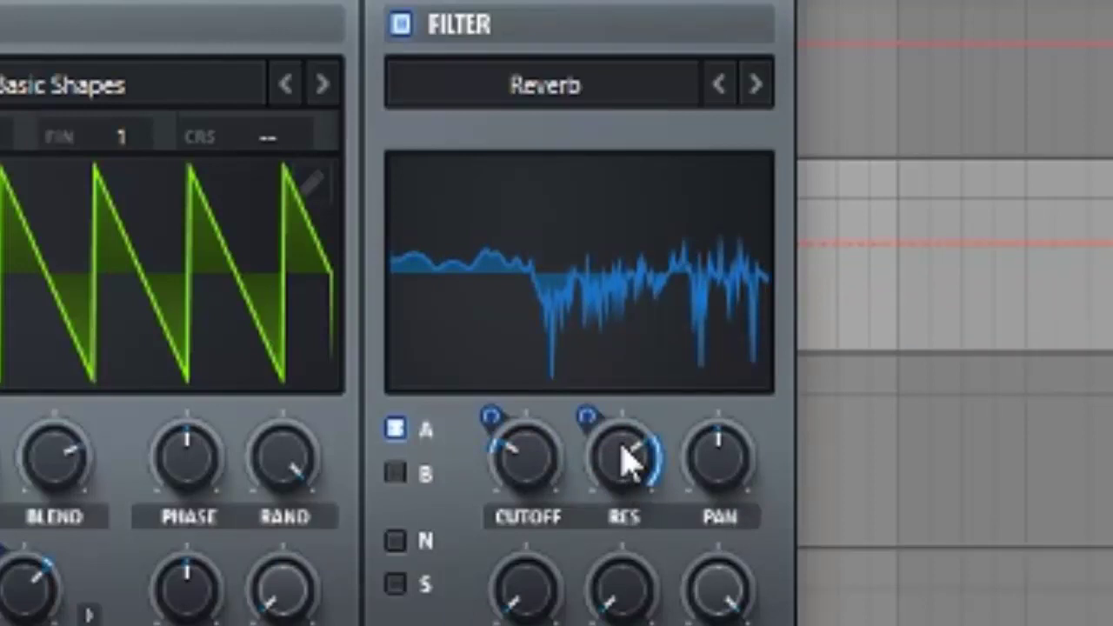
{"action": "left_click_drag", "start_coordinate": [585, 418], "coordinate": [562, 524]}
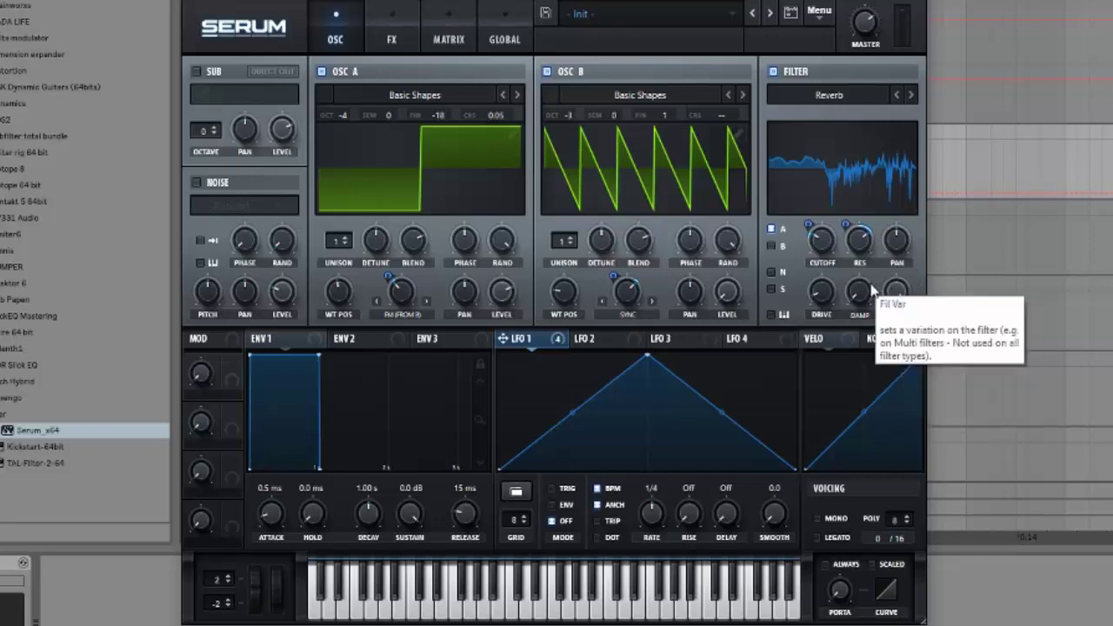
Enable the sub oscillator with its sine shape and set its octave to -4
{"action": "left_click", "coordinate": [194, 73]}
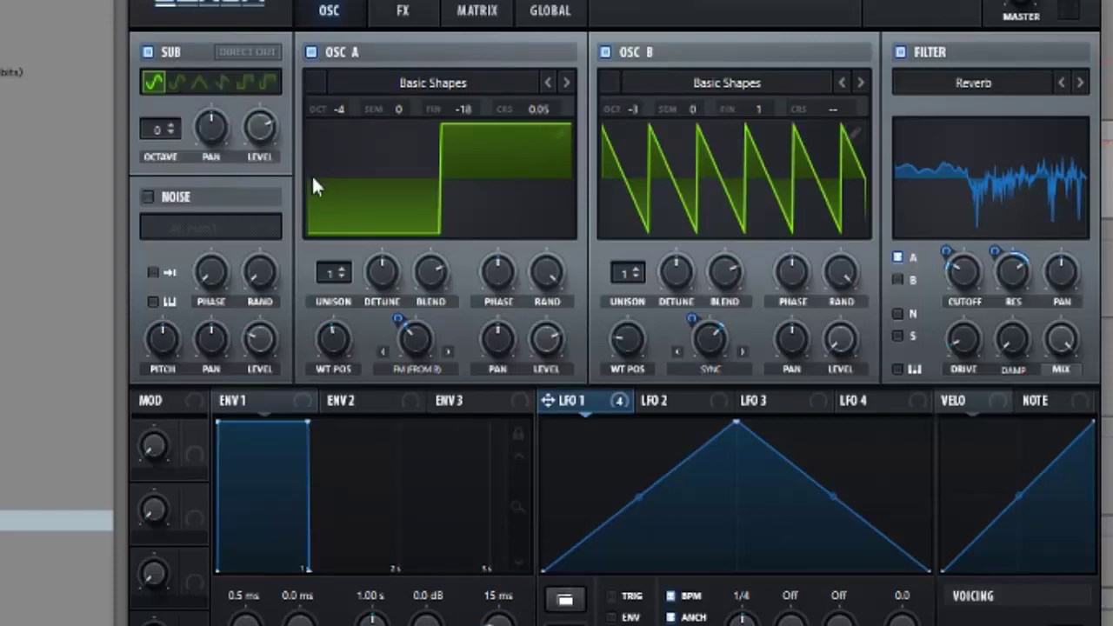
{"action": "left_click_drag", "start_coordinate": [159, 129], "coordinate": [152, 200]}
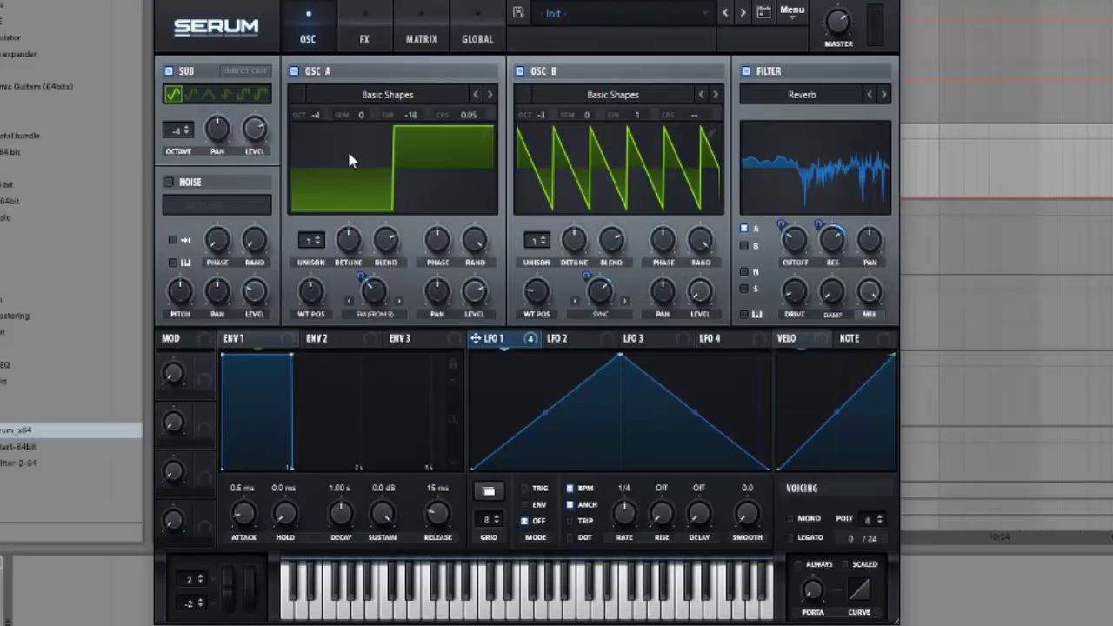
Enable the noise oscillator and load the Air Can 3 sample from the Organics category
{"action": "left_click", "coordinate": [169, 183]}
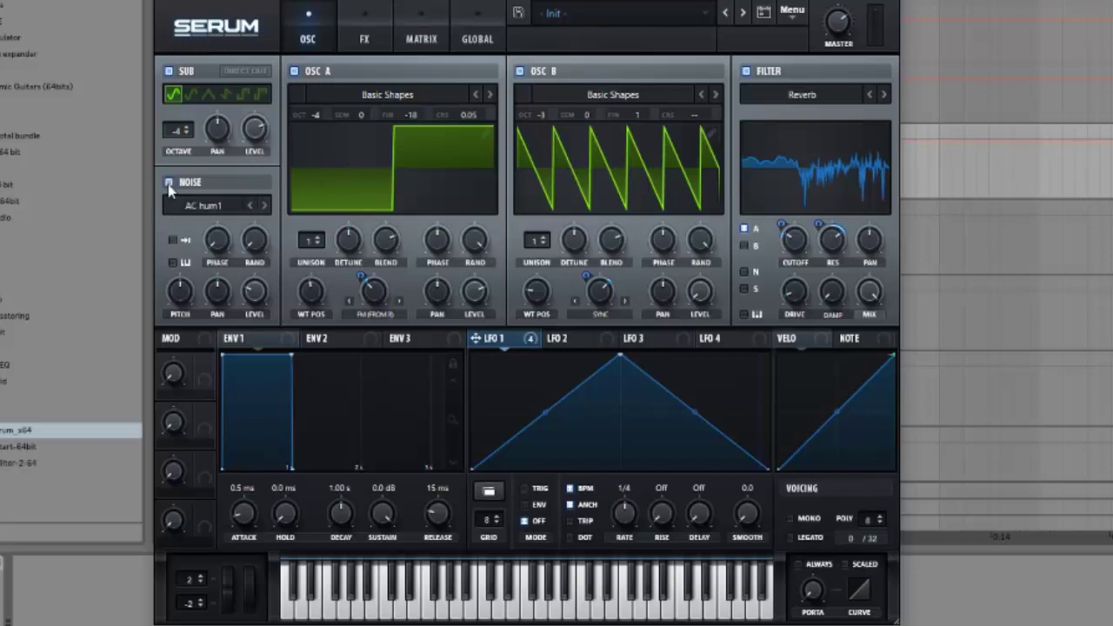
{"action": "left_click", "coordinate": [209, 205]}
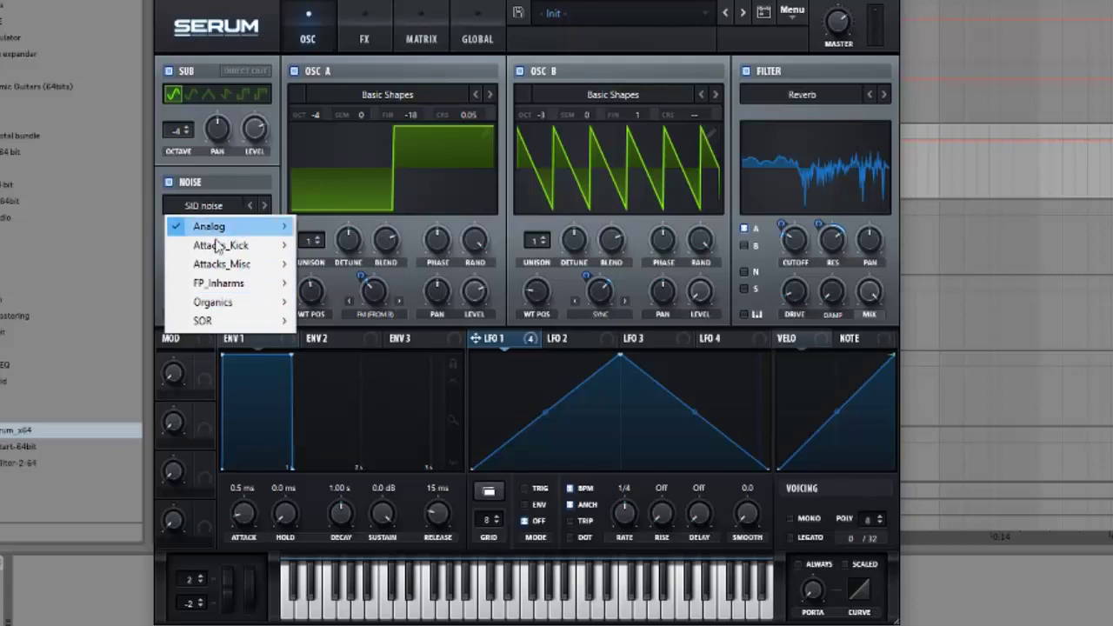
{"action": "mouse_move", "coordinate": [218, 310]}
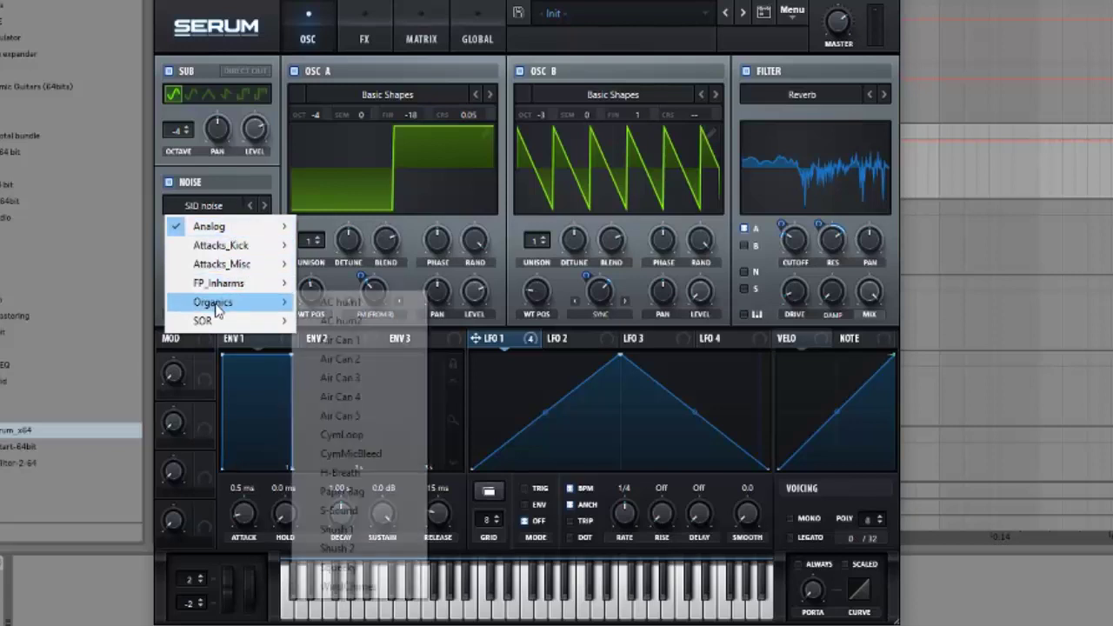
{"action": "left_click", "coordinate": [346, 379]}
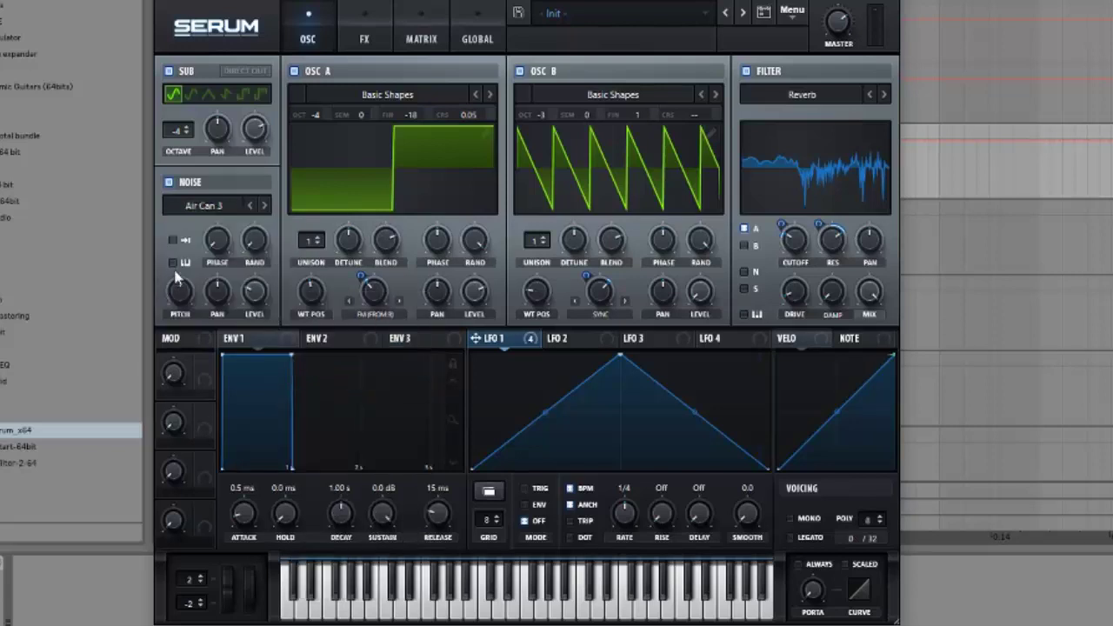
Lower the noise level to its minimum and modulate it with LFO 1 at a reduced depth
{"action": "left_click_drag", "start_coordinate": [247, 302], "coordinate": [247, 322]}
{"action": "left_click_drag", "start_coordinate": [467, 339], "coordinate": [261, 300]}
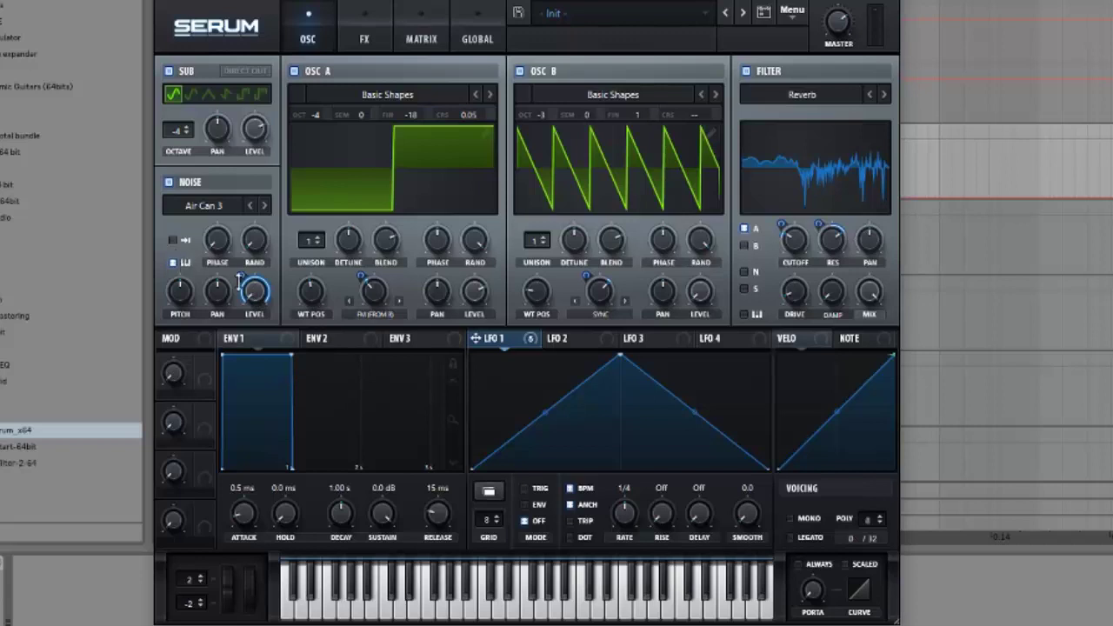
{"action": "left_click_drag", "start_coordinate": [240, 276], "coordinate": [225, 353]}
Reshape LFO 1 into a nearly flat curve that starts at maximum and falls slightly towards the end of the cycle
{"action": "left_click_drag", "start_coordinate": [621, 356], "coordinate": [446, 340]}
{"action": "double_click", "coordinate": [562, 396]}
{"action": "left_click_drag", "start_coordinate": [561, 396], "coordinate": [763, 356]}
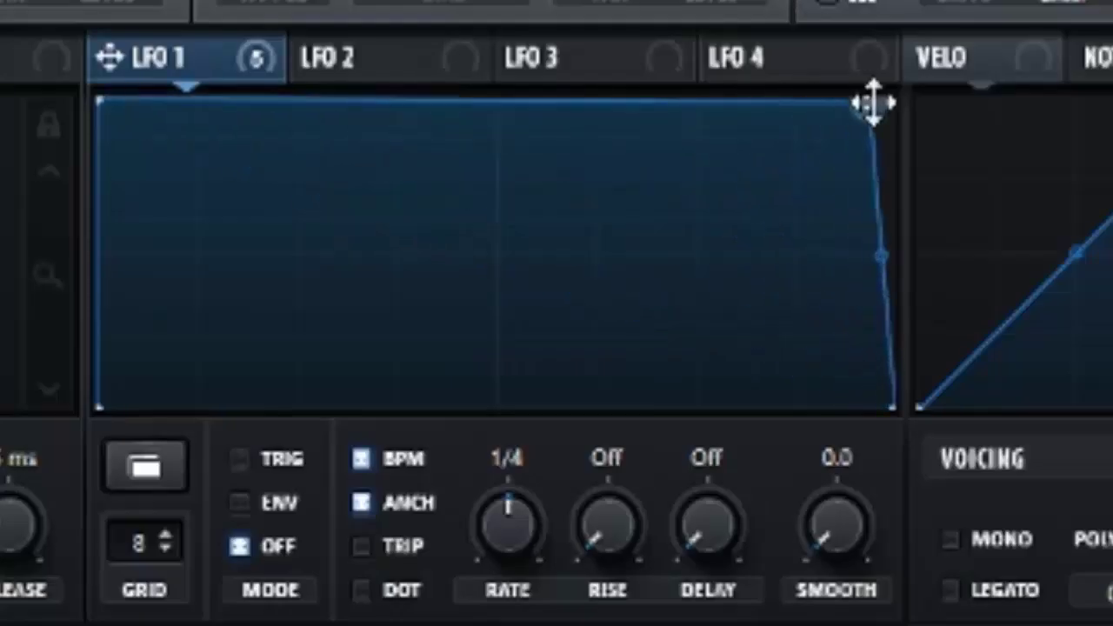
{"action": "left_click_drag", "start_coordinate": [873, 102], "coordinate": [891, 132]}
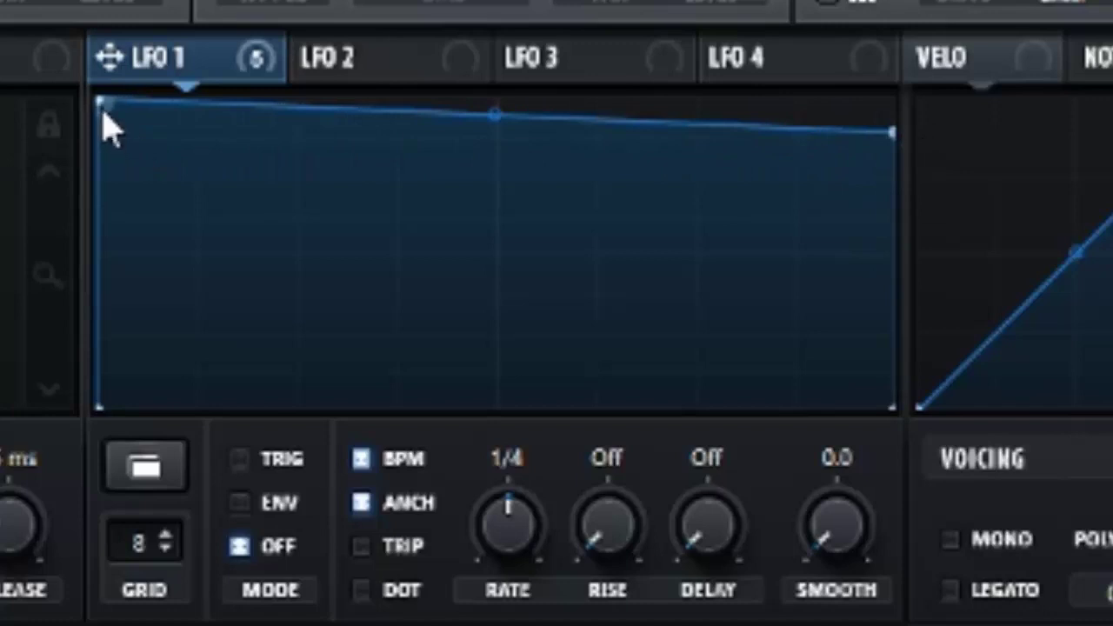
{"action": "left_click_drag", "start_coordinate": [100, 103], "coordinate": [12, 54]}
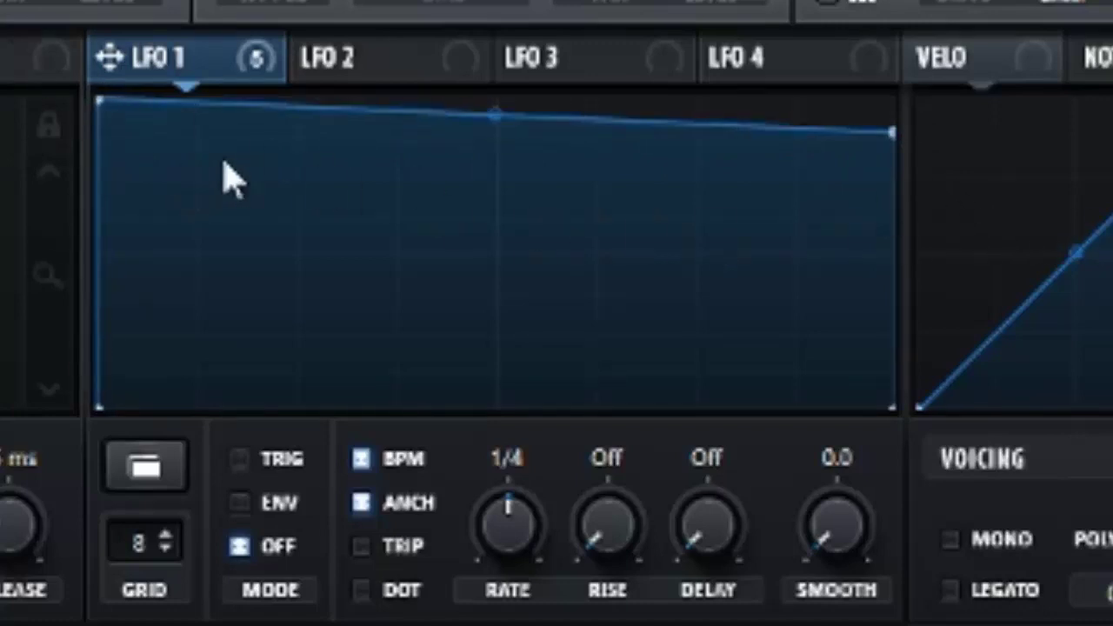
Set LFO 1's rate to 2 bar and its mode to Env
{"action": "left_click_drag", "start_coordinate": [520, 527], "coordinate": [501, 609]}
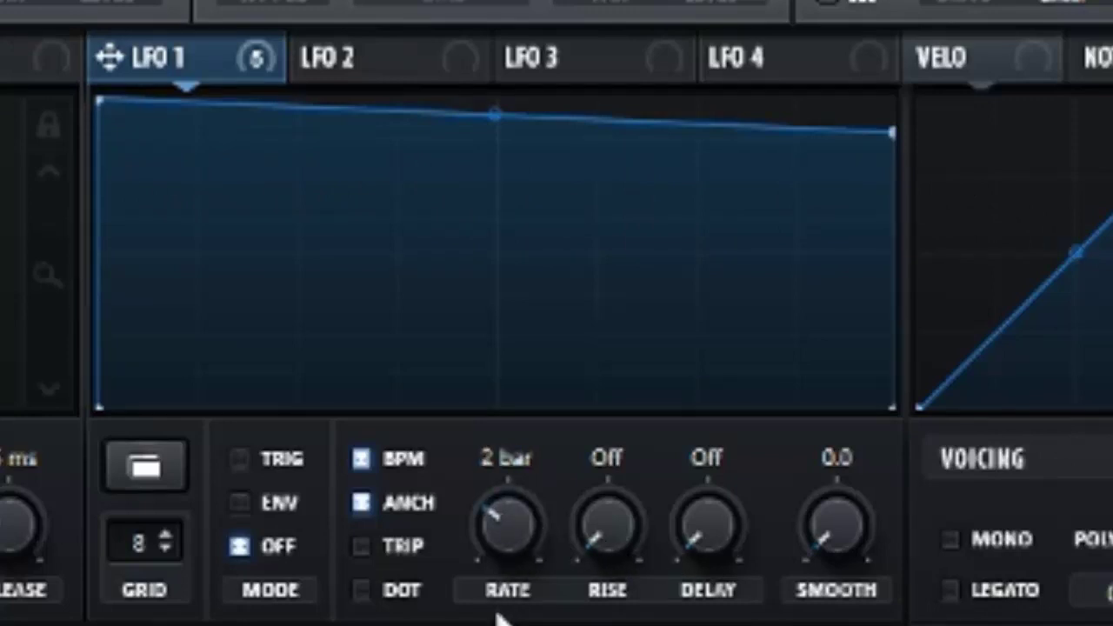
{"action": "left_click", "coordinate": [243, 504]}
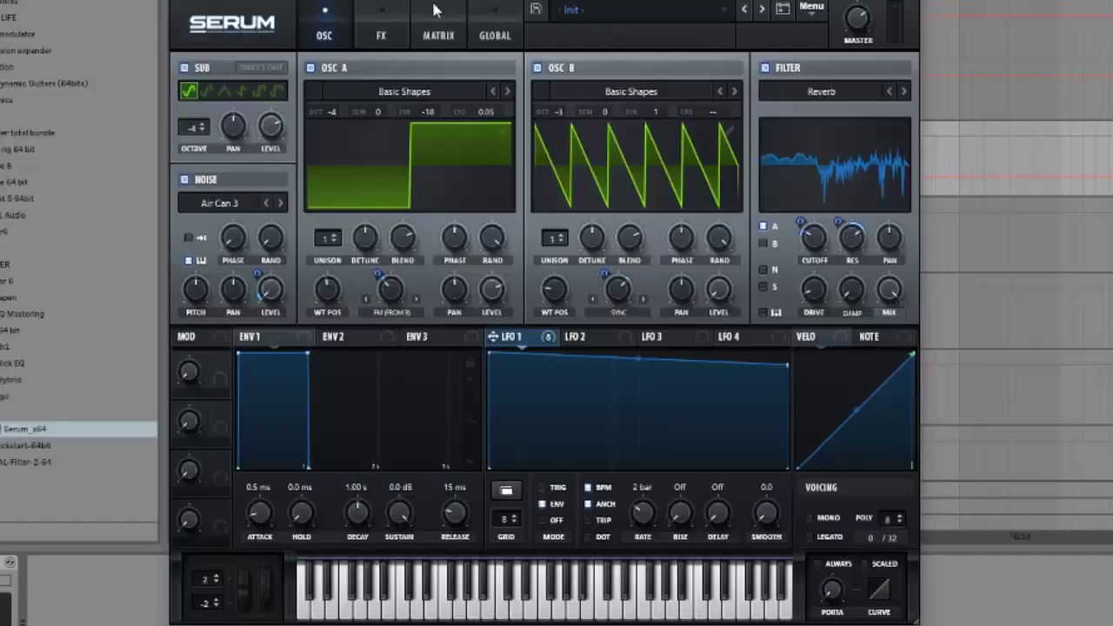
Add a modulation matrix routing from LFO 1 to the global Mast.Tun destination with a small positive amount
{"action": "left_click", "coordinate": [402, 35]}
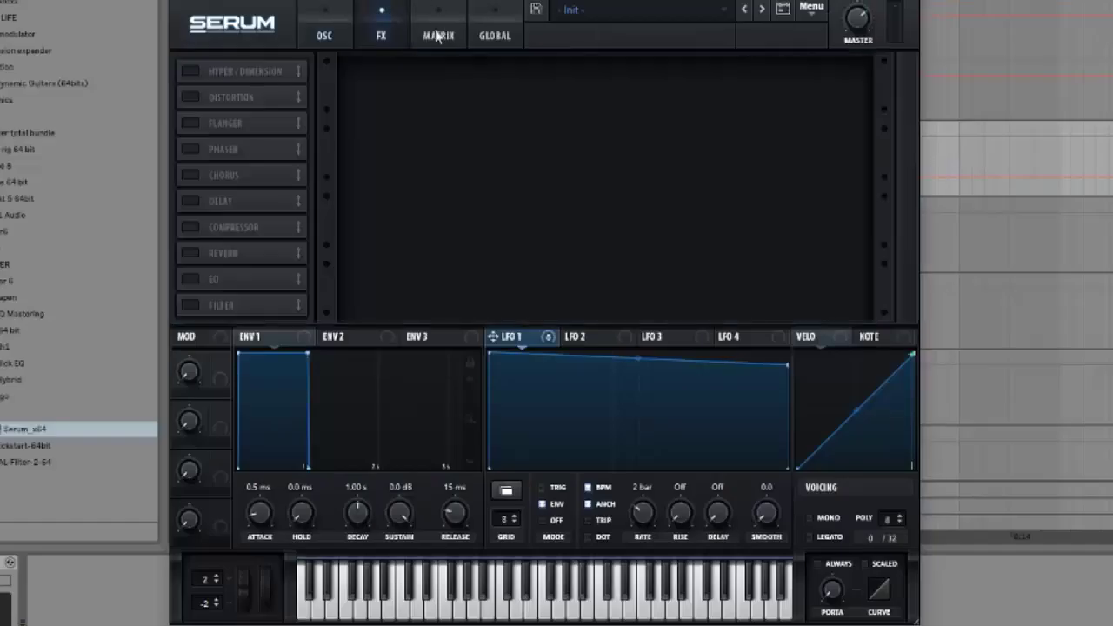
{"action": "left_click", "coordinate": [437, 35]}
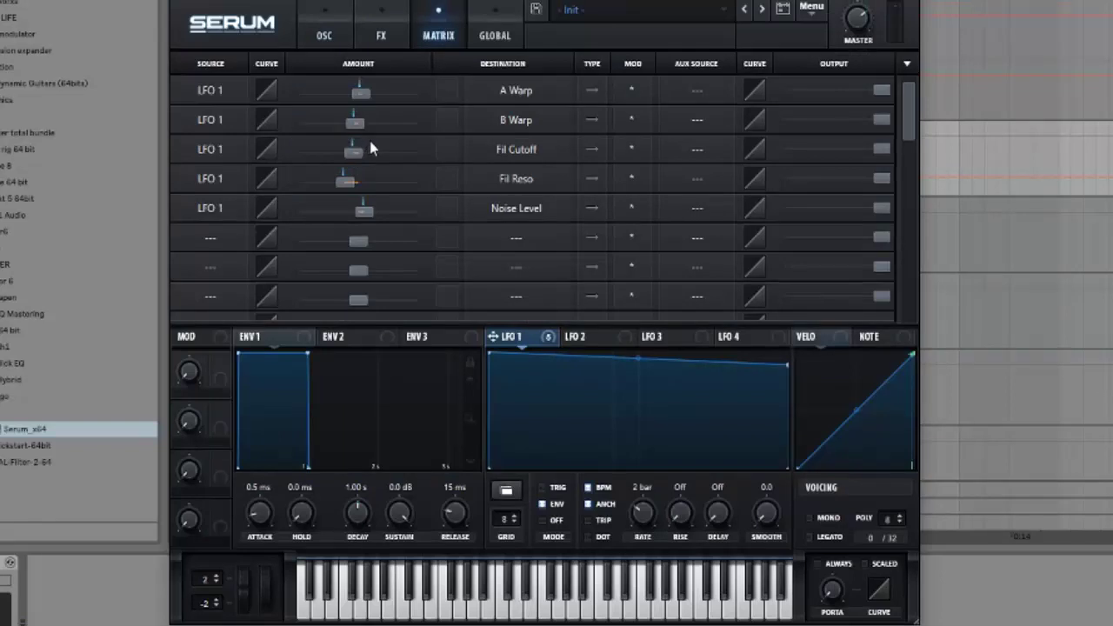
{"action": "left_click", "coordinate": [201, 237]}
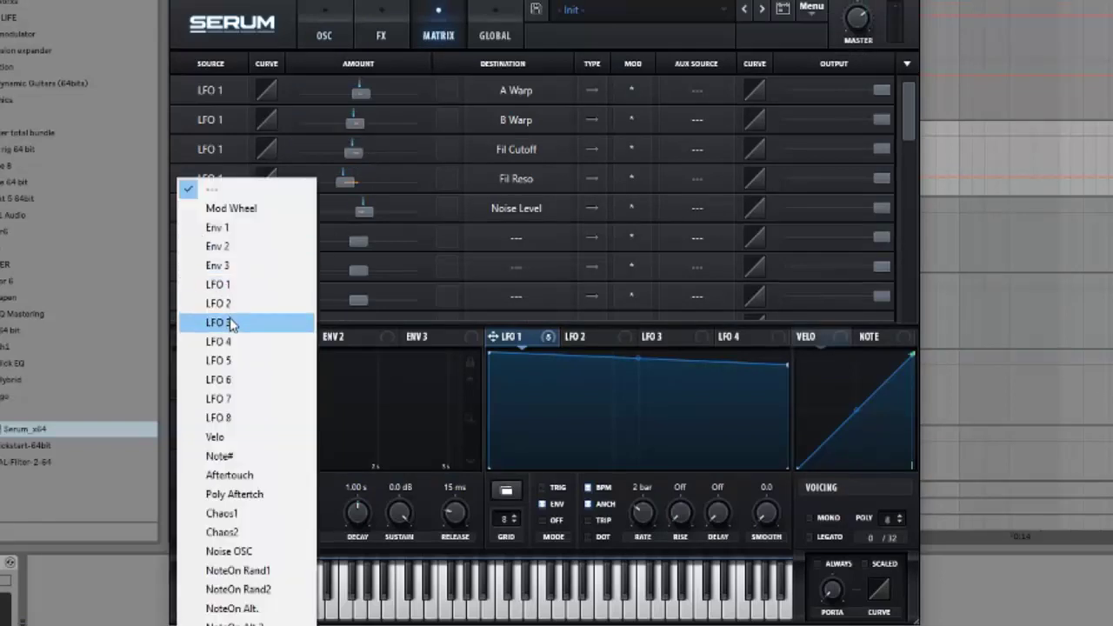
{"action": "left_click", "coordinate": [219, 284]}
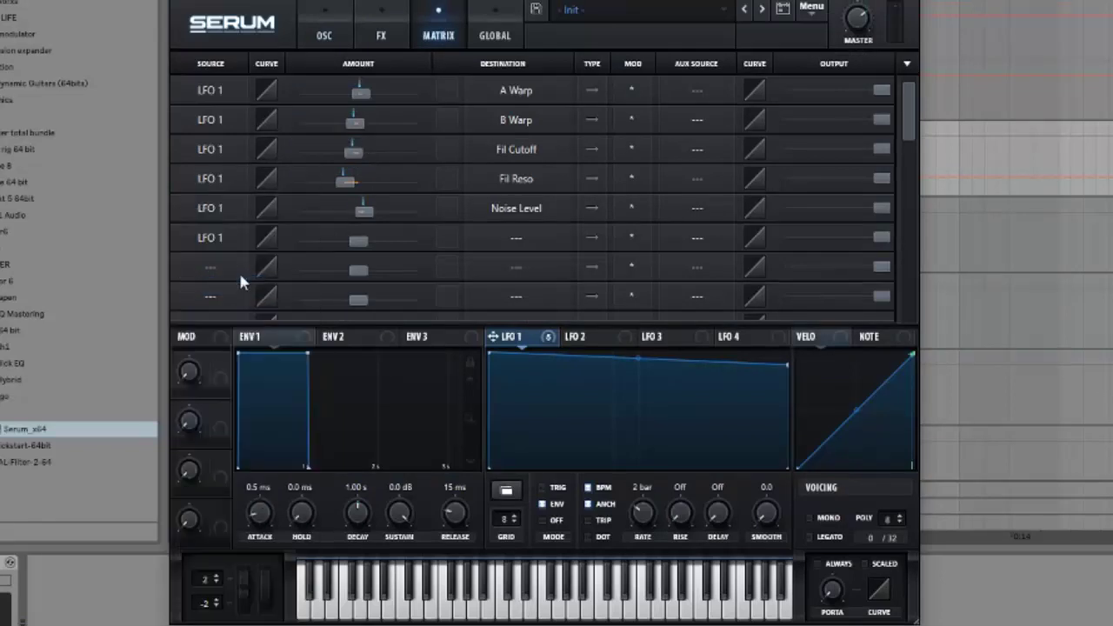
{"action": "left_click", "coordinate": [475, 237]}
{"action": "mouse_move", "coordinate": [530, 391]}
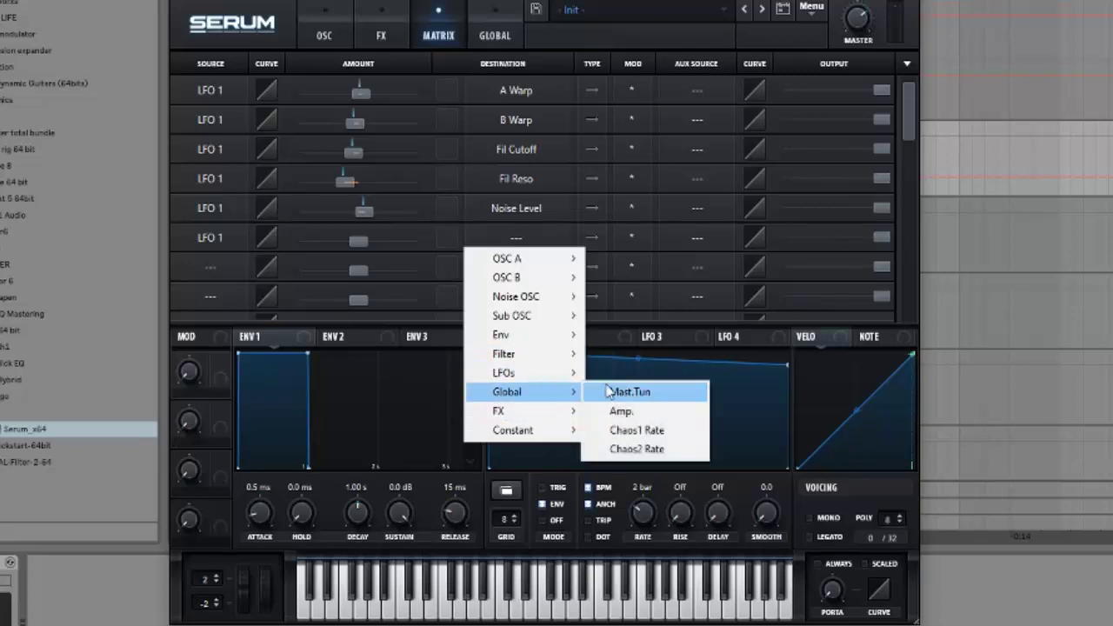
{"action": "left_click", "coordinate": [638, 398]}
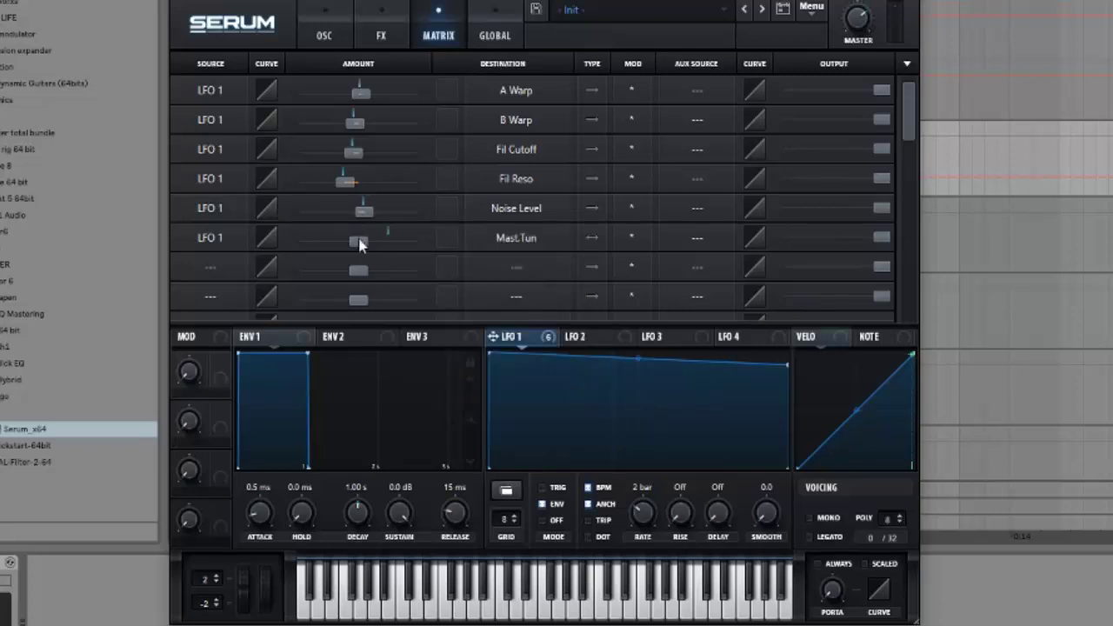
{"action": "left_click_drag", "start_coordinate": [359, 241], "coordinate": [373, 240]}
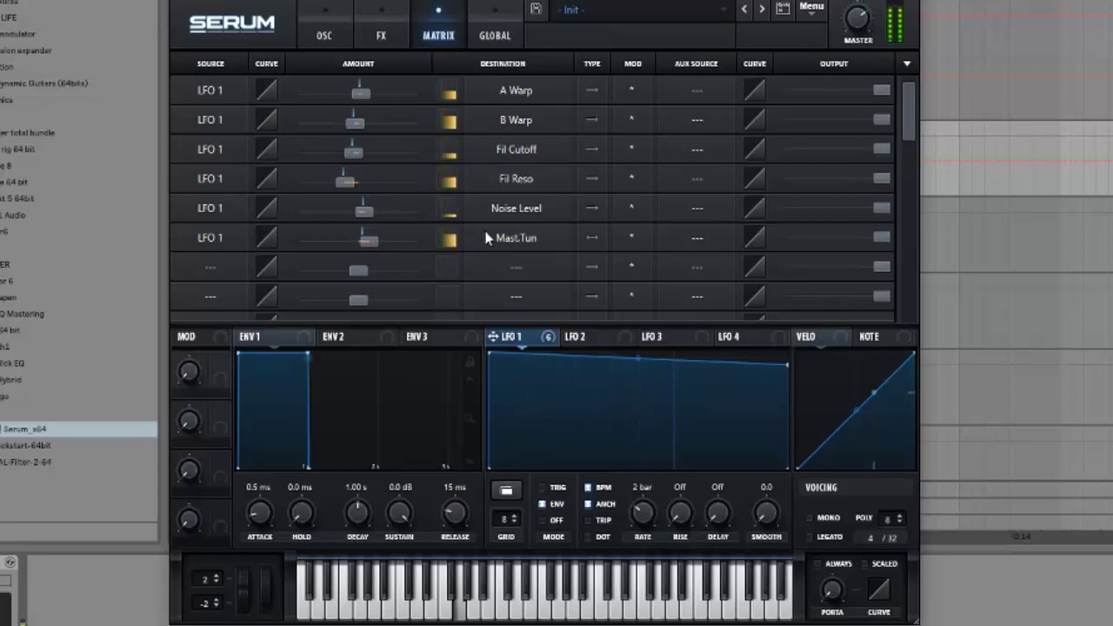
Set the pitch bend range to 12 up and -12 down, and toggle the Mast.Tun routing's bipolar/unipolar mapping type
{"action": "left_click", "coordinate": [320, 35]}
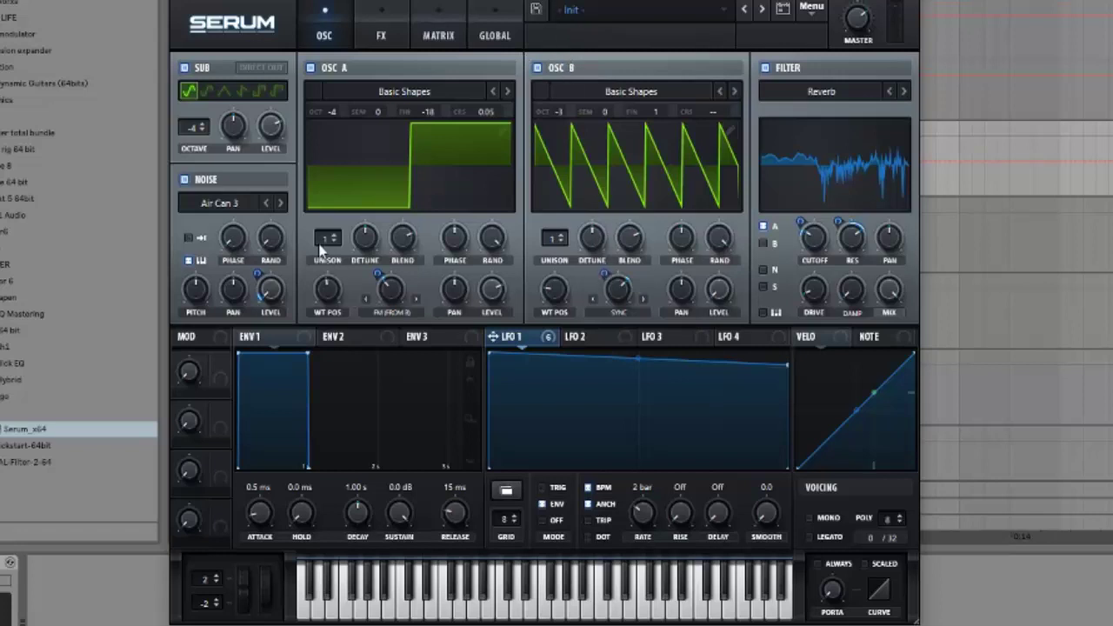
{"action": "left_click_drag", "start_coordinate": [323, 249], "coordinate": [328, 245]}
{"action": "left_click_drag", "start_coordinate": [208, 560], "coordinate": [208, 555]}
{"action": "left_click", "coordinate": [214, 576]}
{"action": "left_click", "coordinate": [216, 579]}
{"action": "left_click_drag", "start_coordinate": [202, 602], "coordinate": [201, 623]}
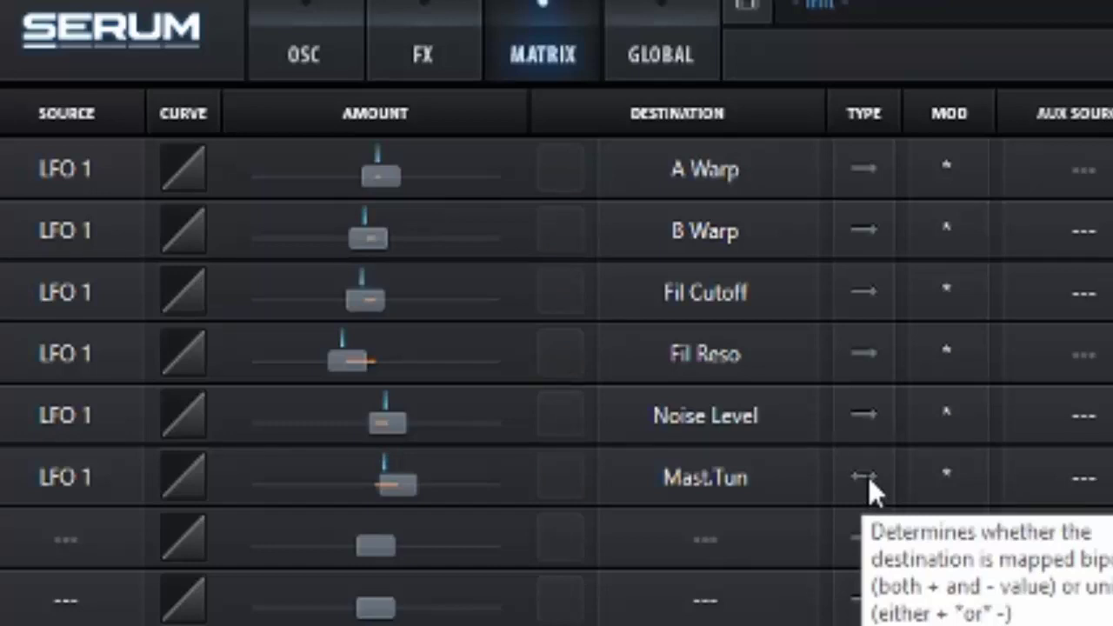
{"action": "left_click", "coordinate": [866, 475]}
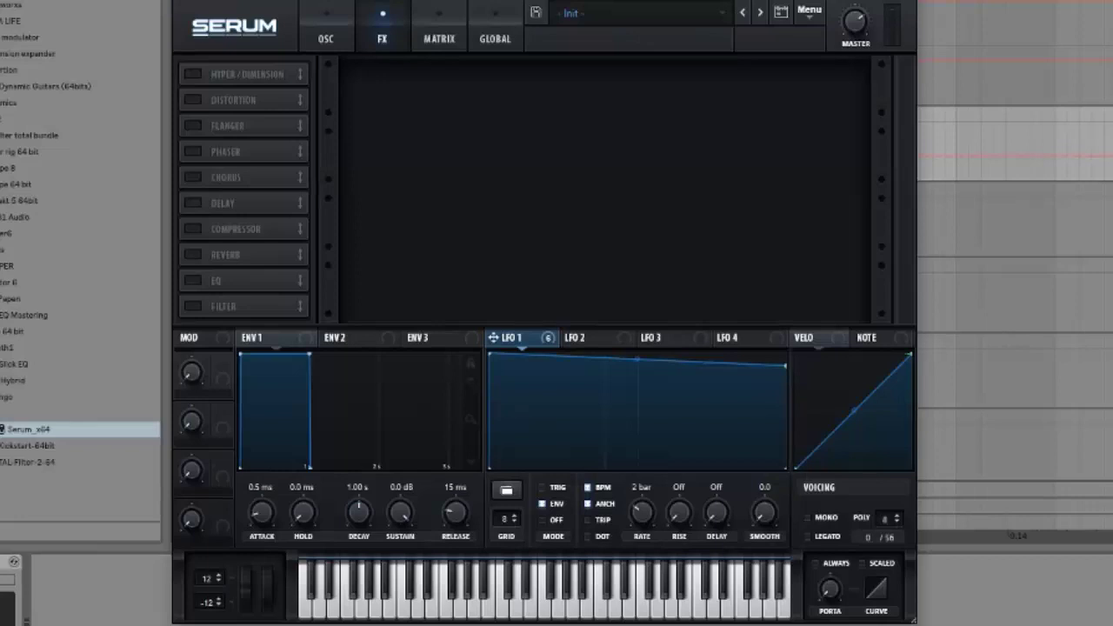
Enable the Hyper/Dimension effect and lower the Hyper mix to roughly a quarter of its range
{"action": "left_click", "coordinate": [193, 75]}
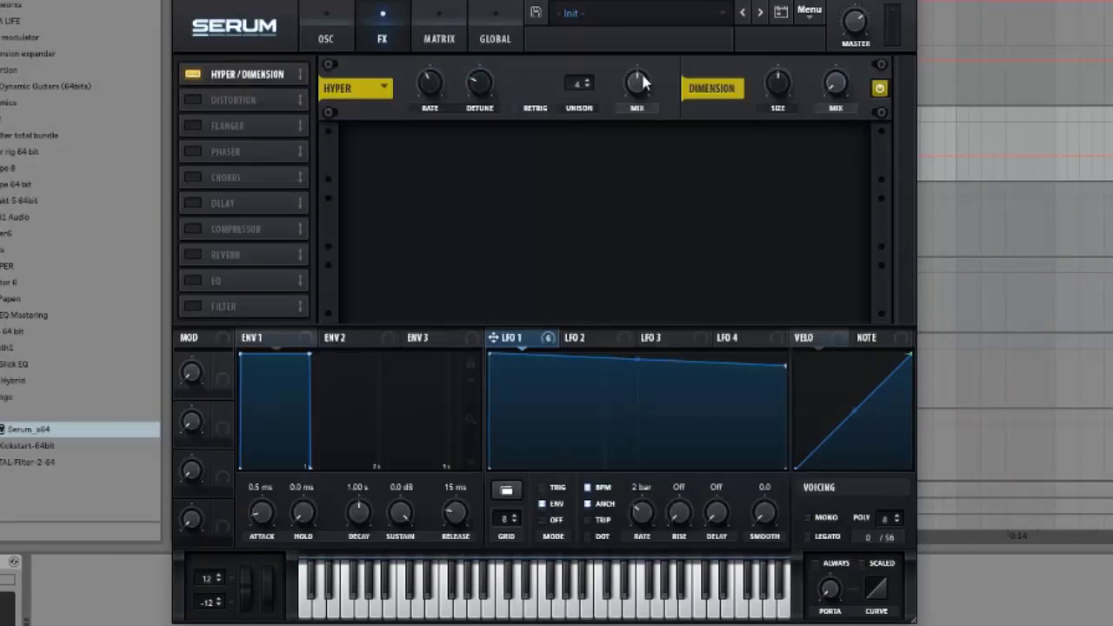
{"action": "mouse_move", "coordinate": [641, 75]}
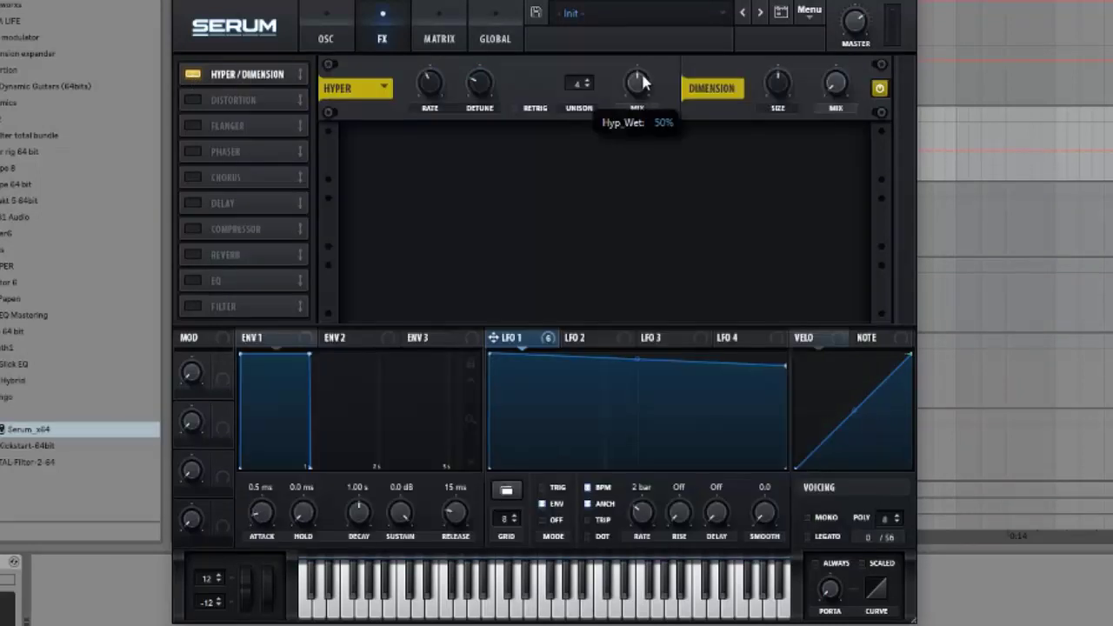
{"action": "left_click_drag", "start_coordinate": [642, 77], "coordinate": [620, 133]}
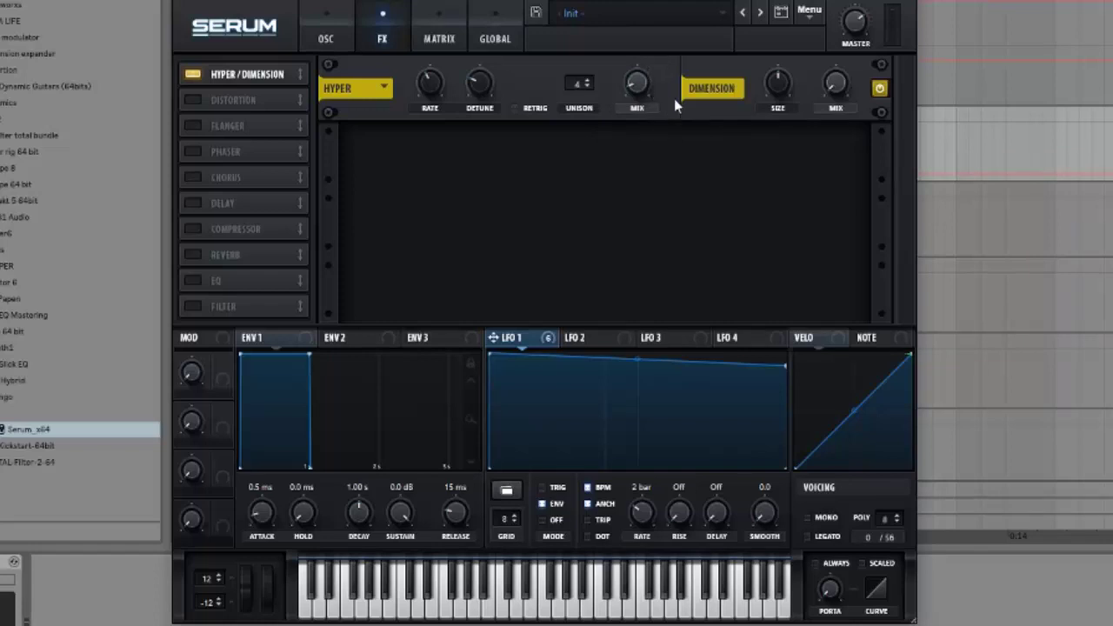
Lower the Dimension size to roughly a quarter and raise the Dimension mix to a similar low amount
{"action": "mouse_move", "coordinate": [777, 85]}
{"action": "left_click_drag", "start_coordinate": [775, 80], "coordinate": [761, 143]}
{"action": "mouse_move", "coordinate": [777, 84]}
{"action": "mouse_move", "coordinate": [778, 84]}
{"action": "left_click_drag", "start_coordinate": [836, 81], "coordinate": [842, 52]}
Enable the distortion effect, set its type to Diode 2 and place its filter Pre distortion
{"action": "left_click", "coordinate": [193, 100]}
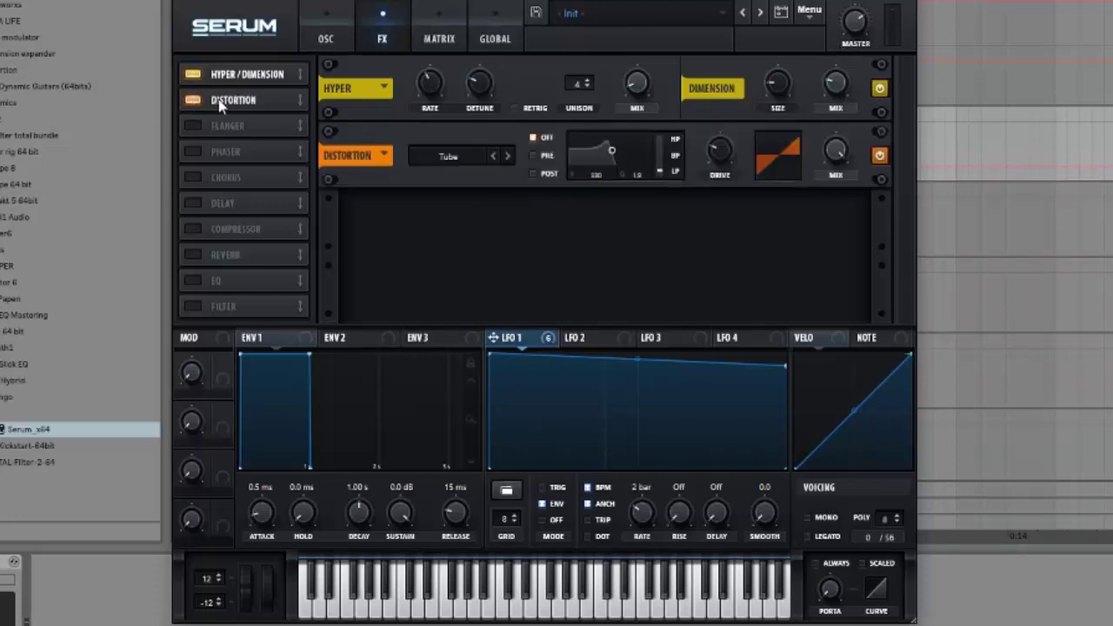
{"action": "left_click", "coordinate": [451, 159]}
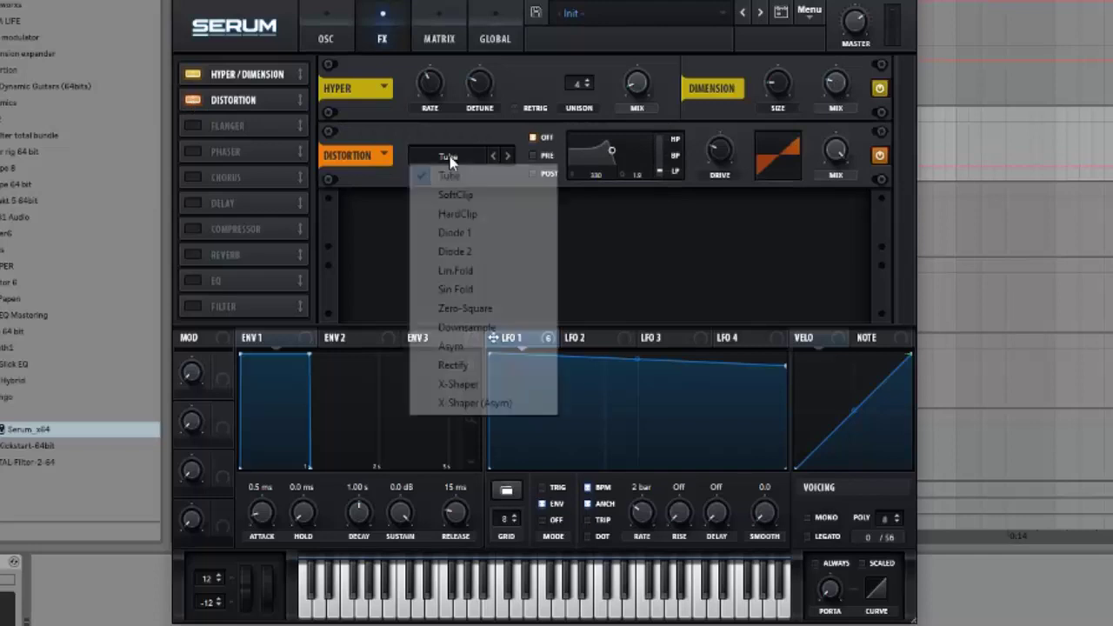
{"action": "left_click", "coordinate": [478, 252]}
{"action": "left_click", "coordinate": [537, 158]}
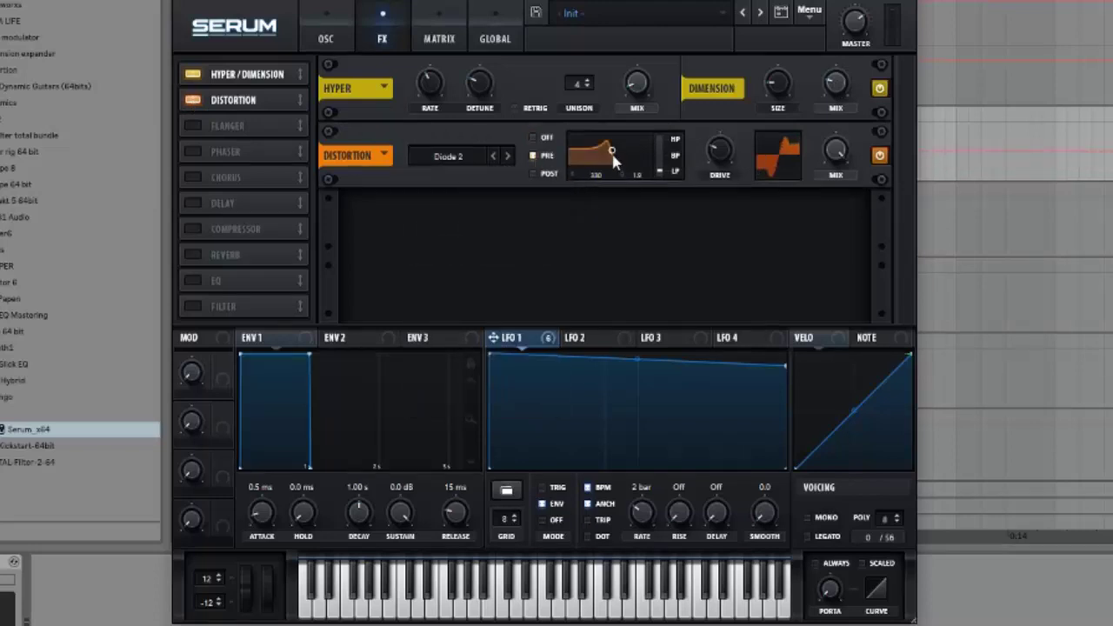
Raise the distortion filter's cutoff to about 13290 Hz and fine-tune the drive amount
{"action": "left_click_drag", "start_coordinate": [612, 153], "coordinate": [668, 160]}
{"action": "left_click_drag", "start_coordinate": [653, 153], "coordinate": [658, 160]}
{"action": "left_click_drag", "start_coordinate": [715, 151], "coordinate": [715, 159]}
Enable the phaser and lower its depth and frequency to small amounts
{"action": "left_click", "coordinate": [193, 152]}
{"action": "mouse_move", "coordinate": [537, 223]}
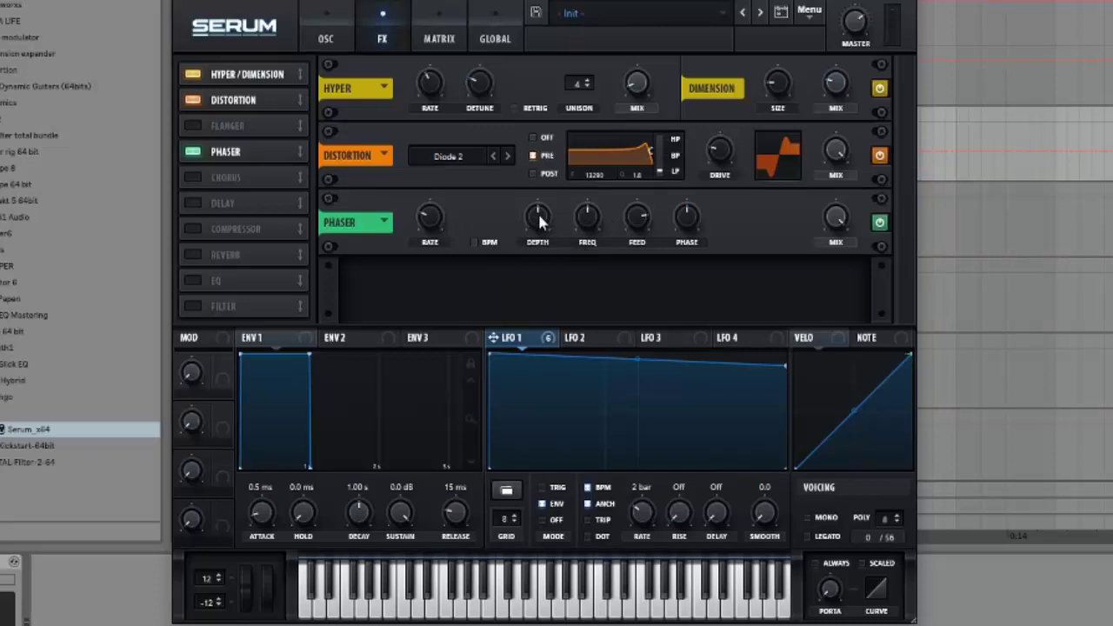
{"action": "left_click_drag", "start_coordinate": [544, 224], "coordinate": [542, 298]}
{"action": "mouse_move", "coordinate": [542, 218]}
{"action": "mouse_move", "coordinate": [593, 222]}
{"action": "mouse_move", "coordinate": [594, 224]}
{"action": "left_mouse_down"}
{"action": "mouse_move", "coordinate": [580, 281]}
{"action": "mouse_move", "coordinate": [586, 219]}
{"action": "left_mouse_up"}
{"action": "mouse_move", "coordinate": [591, 229]}
Lower the phaser's feedback to a small amount
{"action": "mouse_move", "coordinate": [646, 217]}
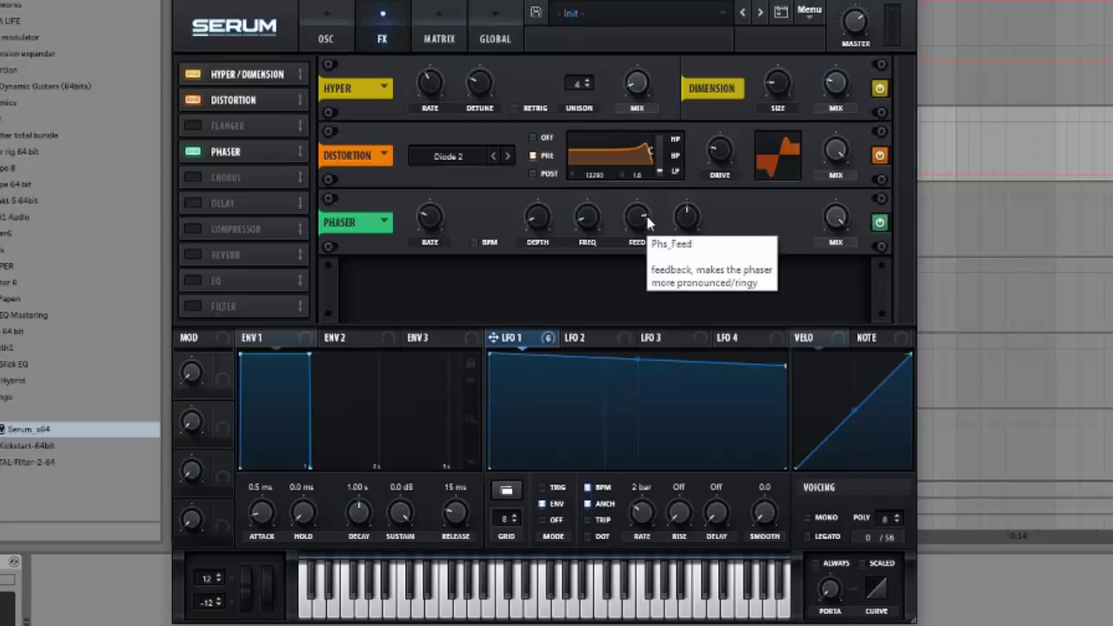
{"action": "left_click_drag", "start_coordinate": [646, 222], "coordinate": [682, 225]}
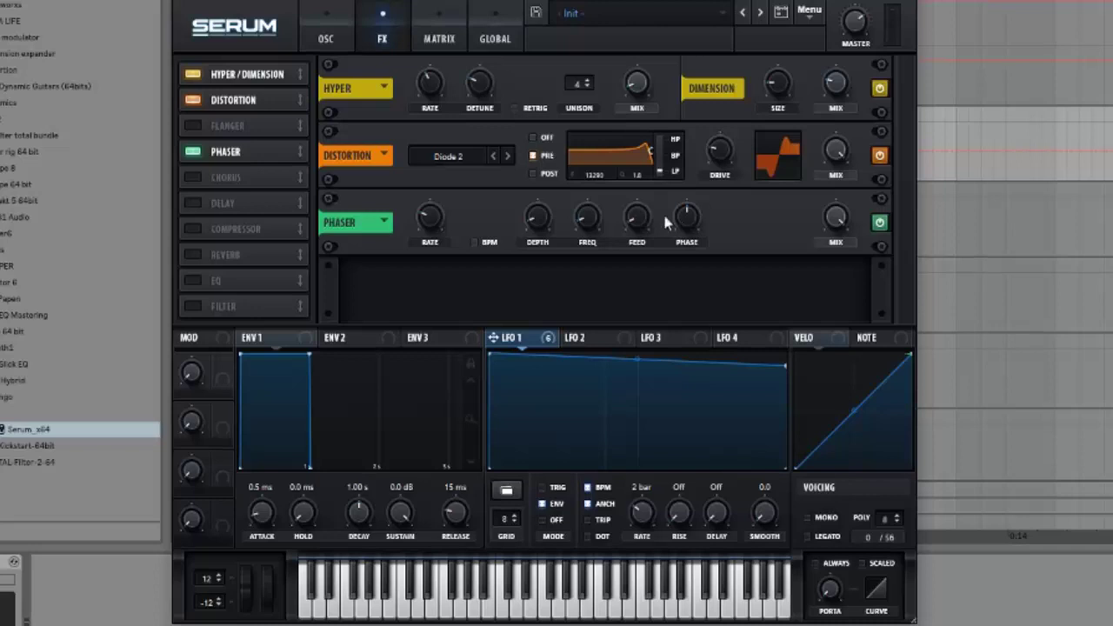
{"action": "left_click", "coordinate": [680, 222]}
Enable the compressor effect and turn on its multiband mode
{"action": "left_click", "coordinate": [192, 229]}
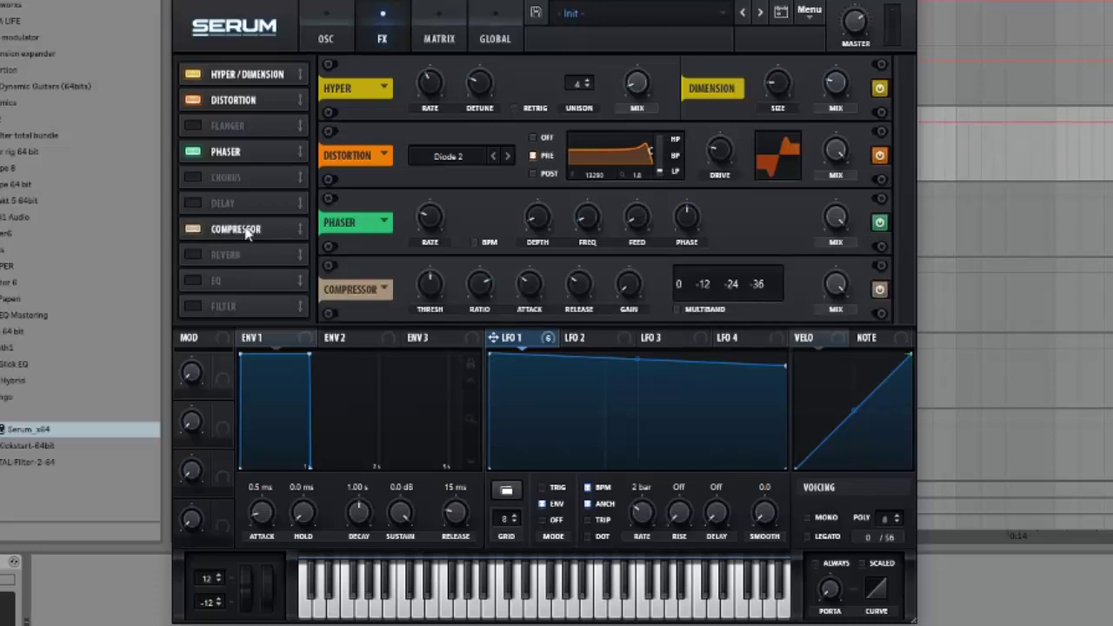
{"action": "left_click", "coordinate": [677, 309]}
Enable the EQ, switch its low band to the low-cut shape and lower that band's frequency slightly
{"action": "left_click", "coordinate": [191, 280]}
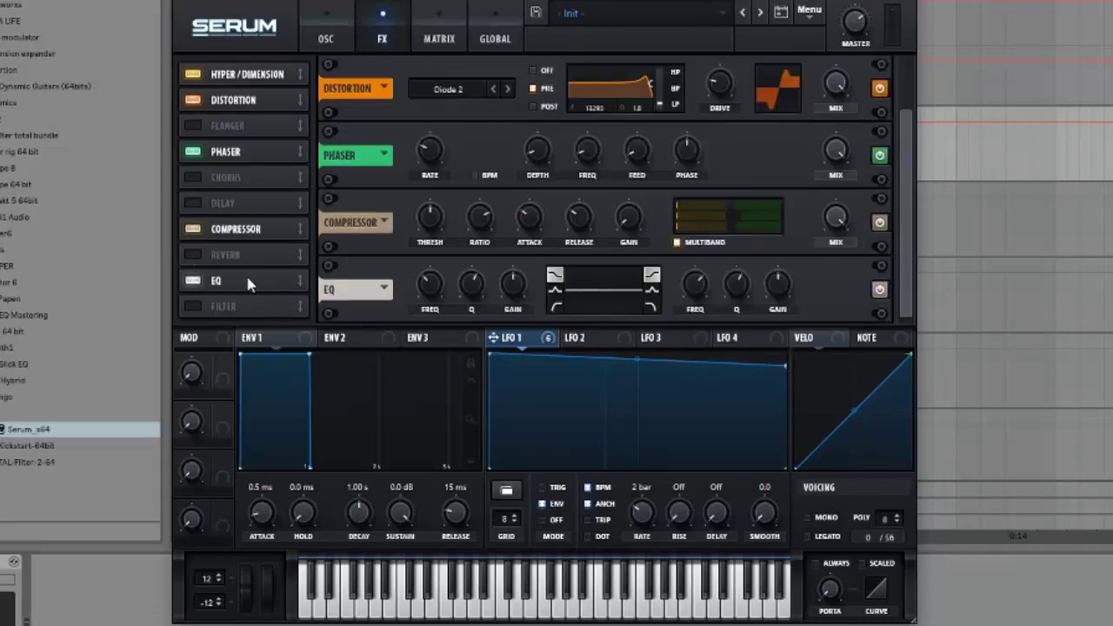
{"action": "left_click", "coordinate": [553, 308]}
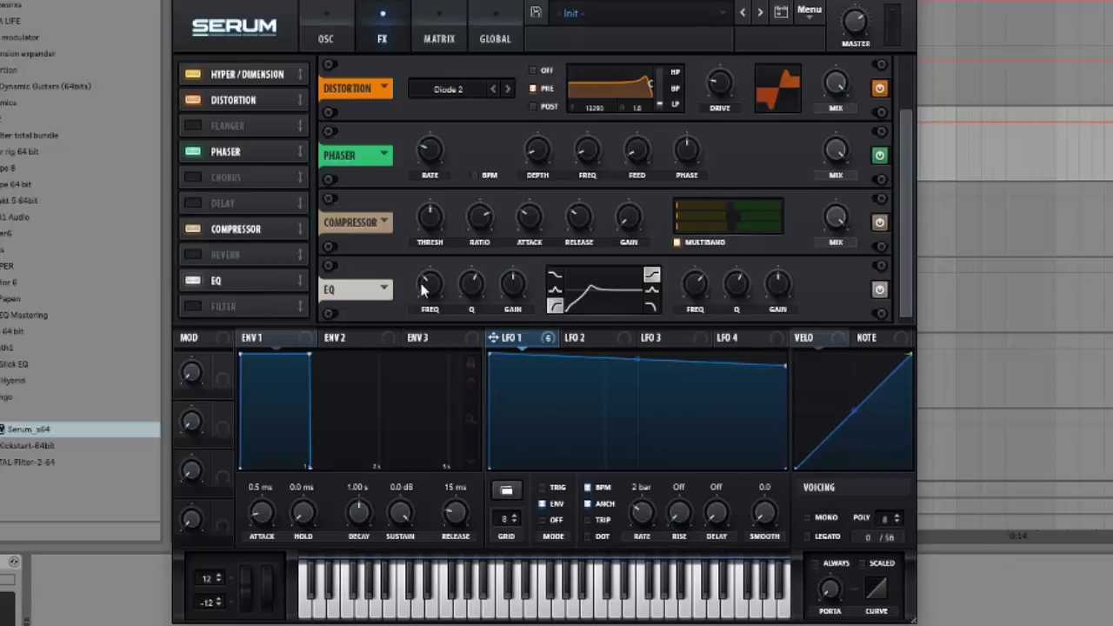
{"action": "left_click_drag", "start_coordinate": [432, 284], "coordinate": [428, 292]}
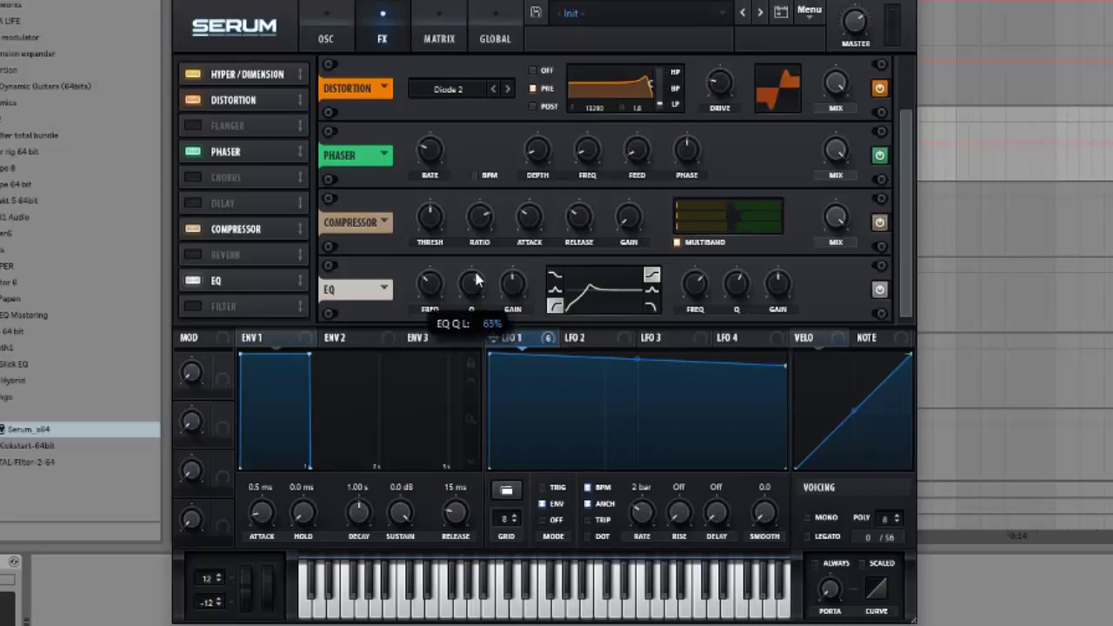
Adjust the Q of the EQ's low-cut band up to a sharper resonant peak at the cutoff
{"action": "left_click_drag", "start_coordinate": [475, 280], "coordinate": [475, 223]}
{"action": "left_click_drag", "start_coordinate": [467, 289], "coordinate": [447, 357]}
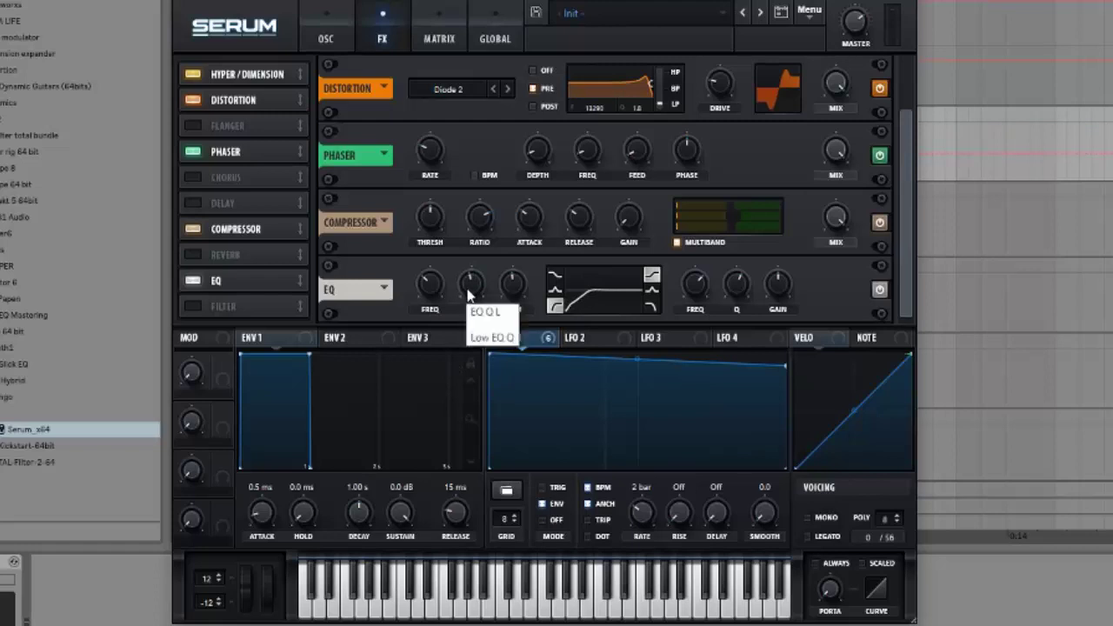
{"action": "left_click_drag", "start_coordinate": [467, 296], "coordinate": [468, 261]}
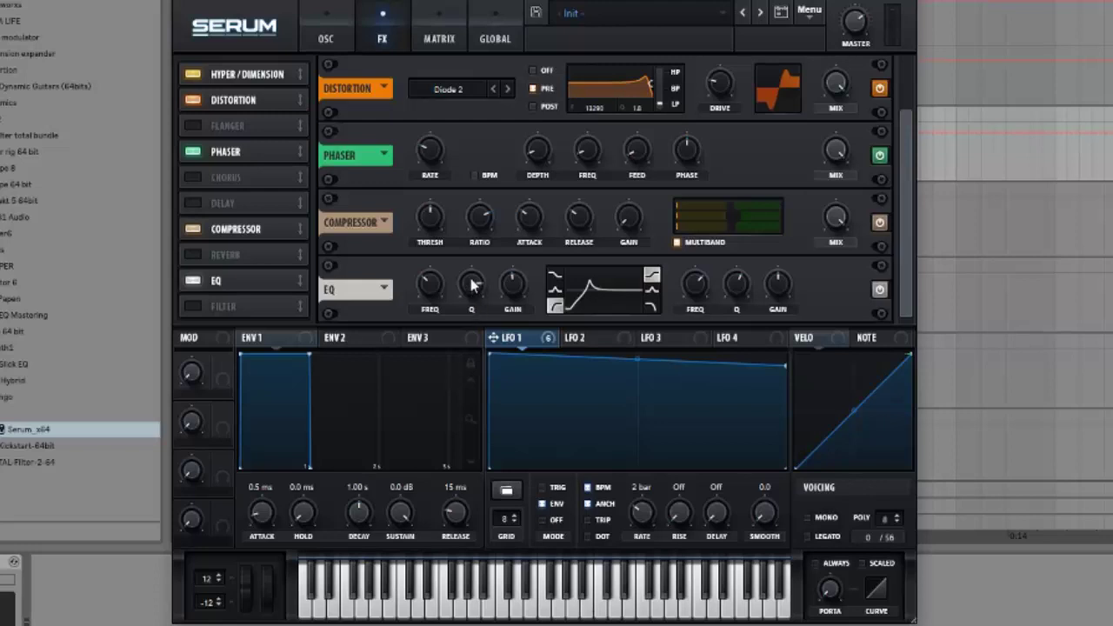
Lower the Q of the EQ's low-cut band until its curve has no resonant peak and raise the high band's gain slightly
{"action": "left_click_drag", "start_coordinate": [471, 285], "coordinate": [466, 347]}
{"action": "left_click_drag", "start_coordinate": [777, 287], "coordinate": [779, 278]}
Enable the effects filter and set its type to Combs
{"action": "left_click", "coordinate": [191, 306]}
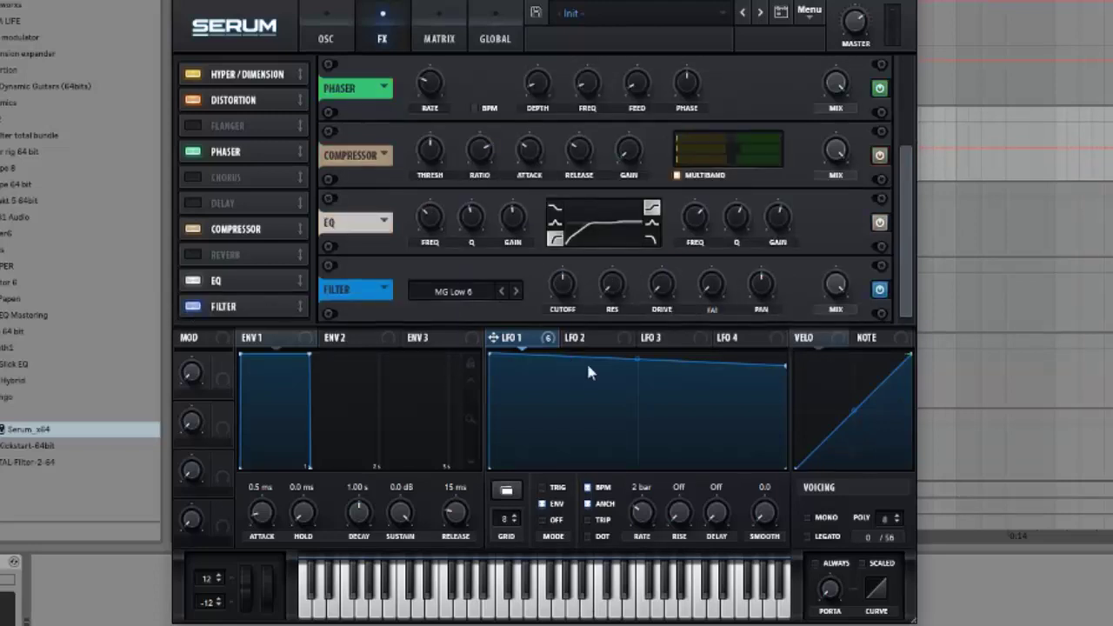
{"action": "left_click", "coordinate": [451, 294]}
{"action": "mouse_move", "coordinate": [452, 366]}
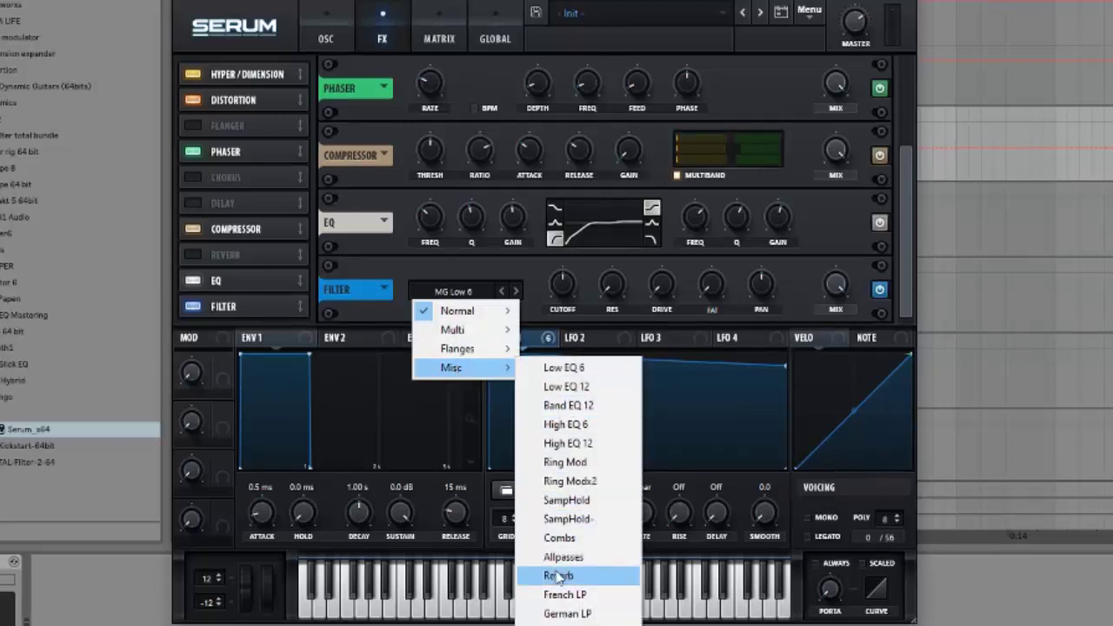
{"action": "left_click", "coordinate": [560, 537]}
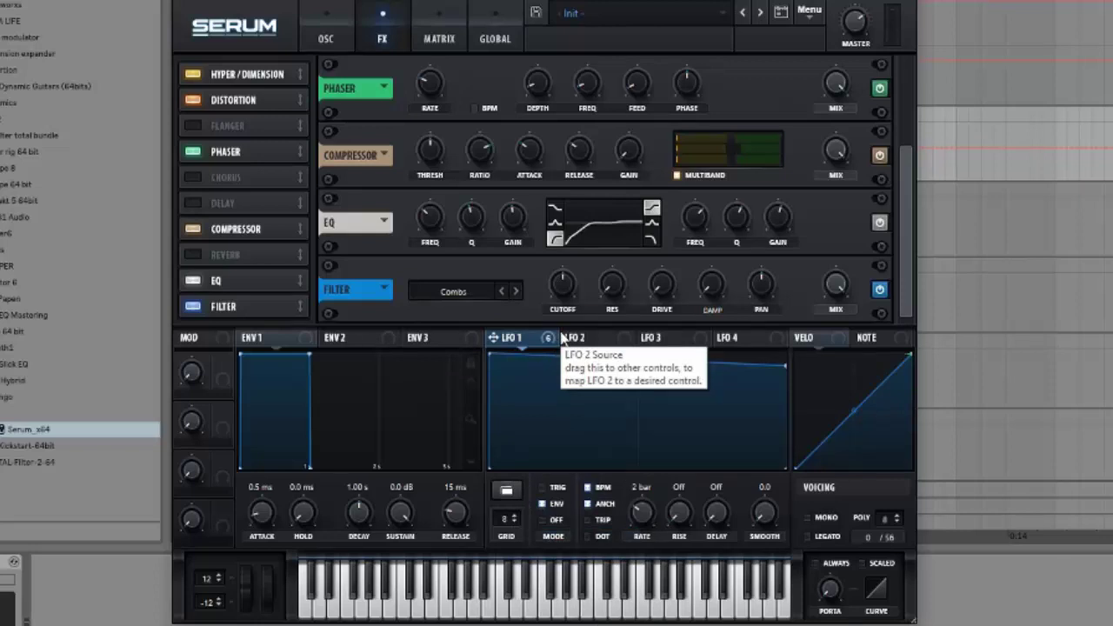
Modulate the effects filter's cutoff and resonance with LFO 1, raising the base resonance to about 44%
{"action": "left_click_drag", "start_coordinate": [563, 337], "coordinate": [548, 320]}
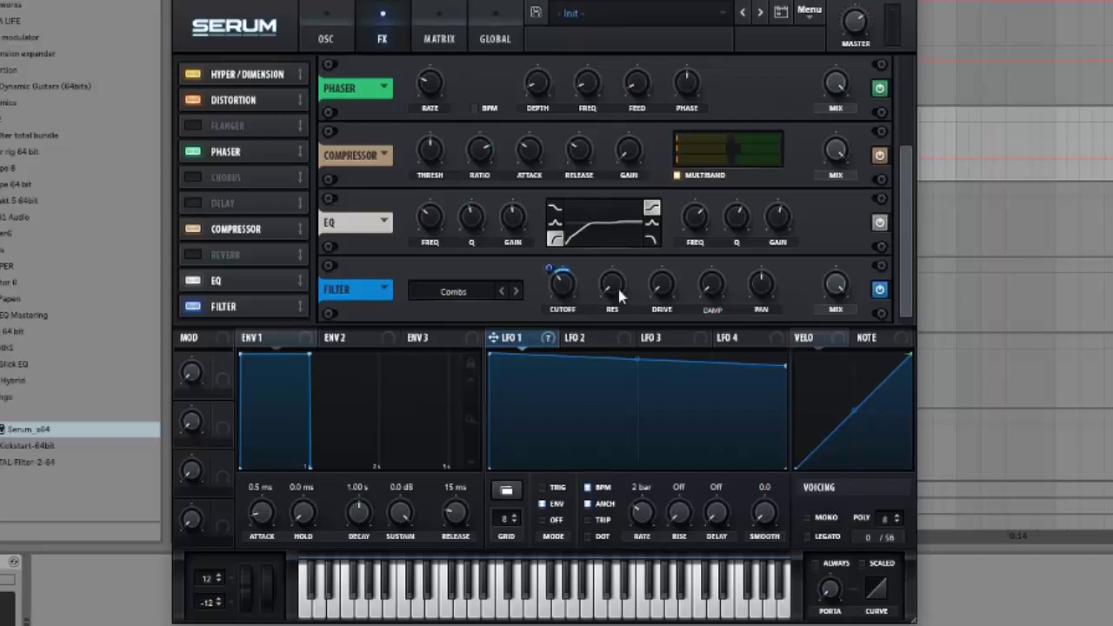
{"action": "left_click_drag", "start_coordinate": [615, 290], "coordinate": [644, 212]}
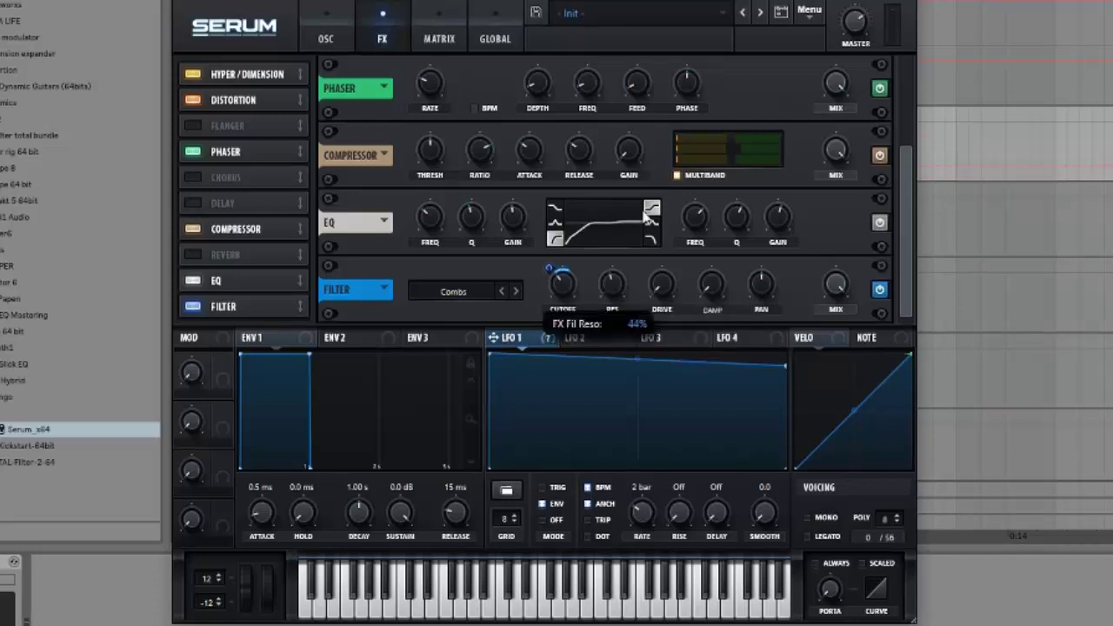
{"action": "left_click_drag", "start_coordinate": [529, 331], "coordinate": [614, 285]}
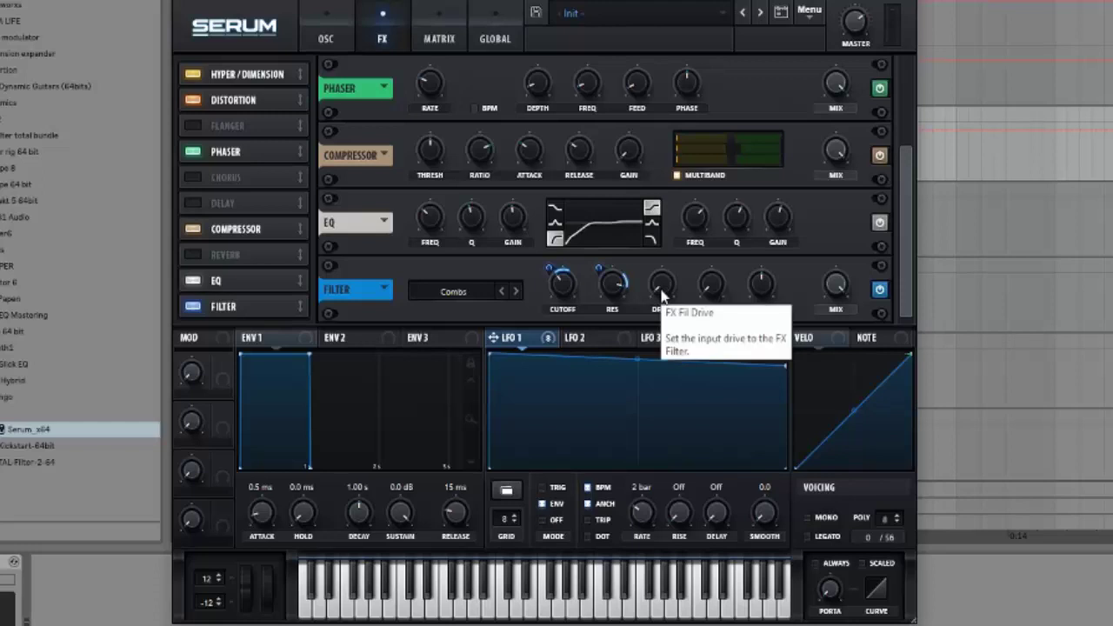
Lower the effects filter's mix and modulate it with LFO 1
{"action": "left_click_drag", "start_coordinate": [835, 285], "coordinate": [809, 387]}
{"action": "left_click_drag", "start_coordinate": [526, 341], "coordinate": [823, 271]}
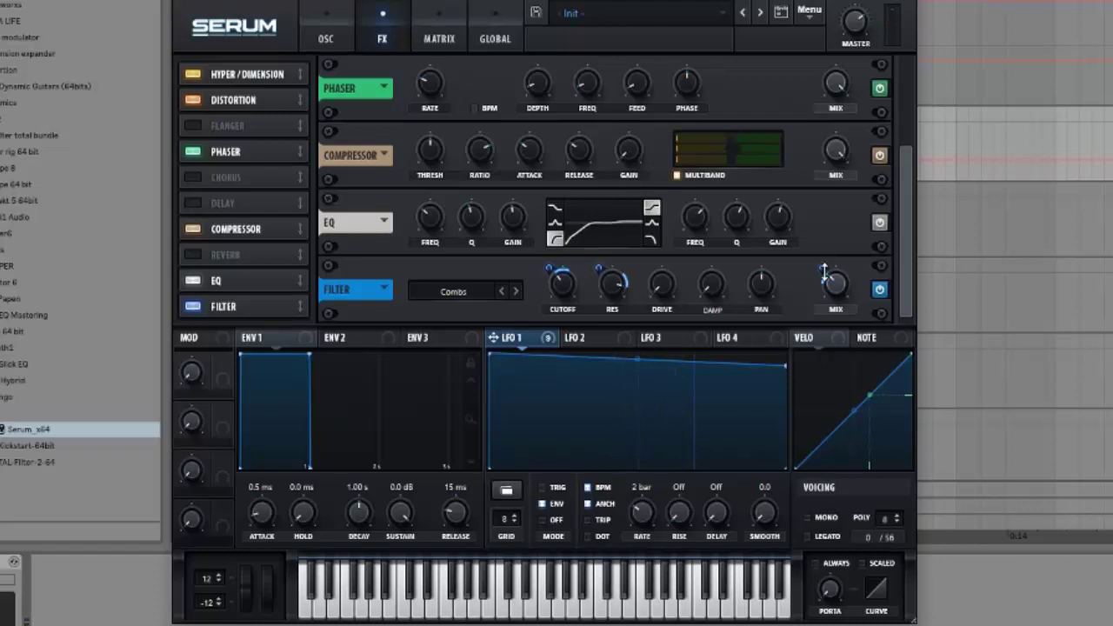
{"action": "left_click_drag", "start_coordinate": [824, 272], "coordinate": [830, 269]}
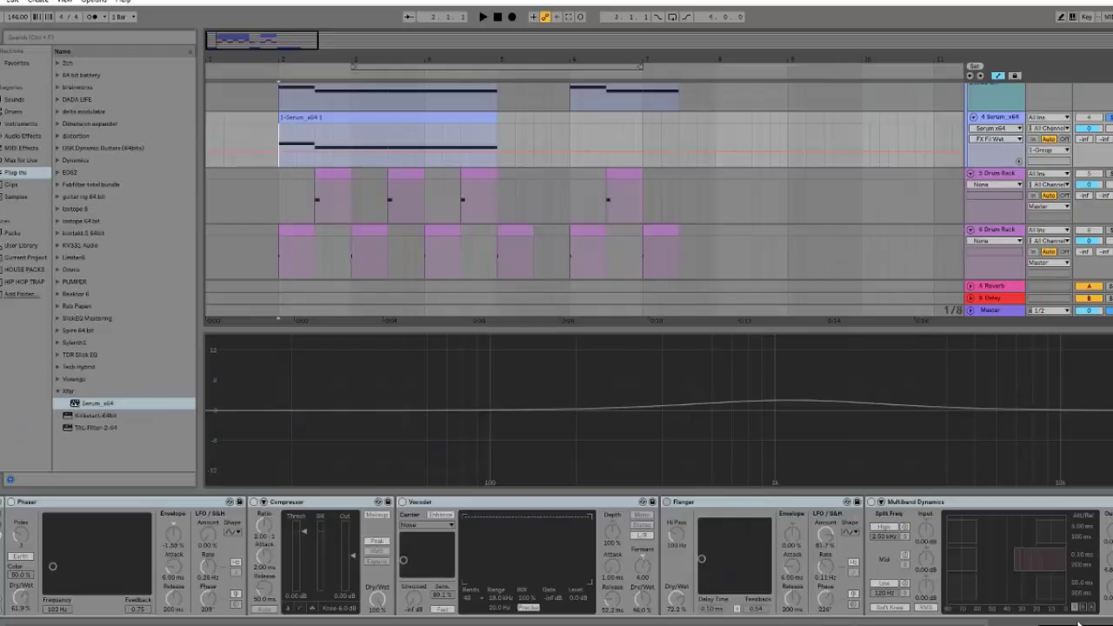
Examine the settings of the Ableton Live effects on the bass track, from the Phaser and Compressor through Multiband Dynamics and EQ Eight to Overdrive
{"action": "scroll", "coordinate": [223, 560], "scroll_direction": "left", "scroll_amount": 3}
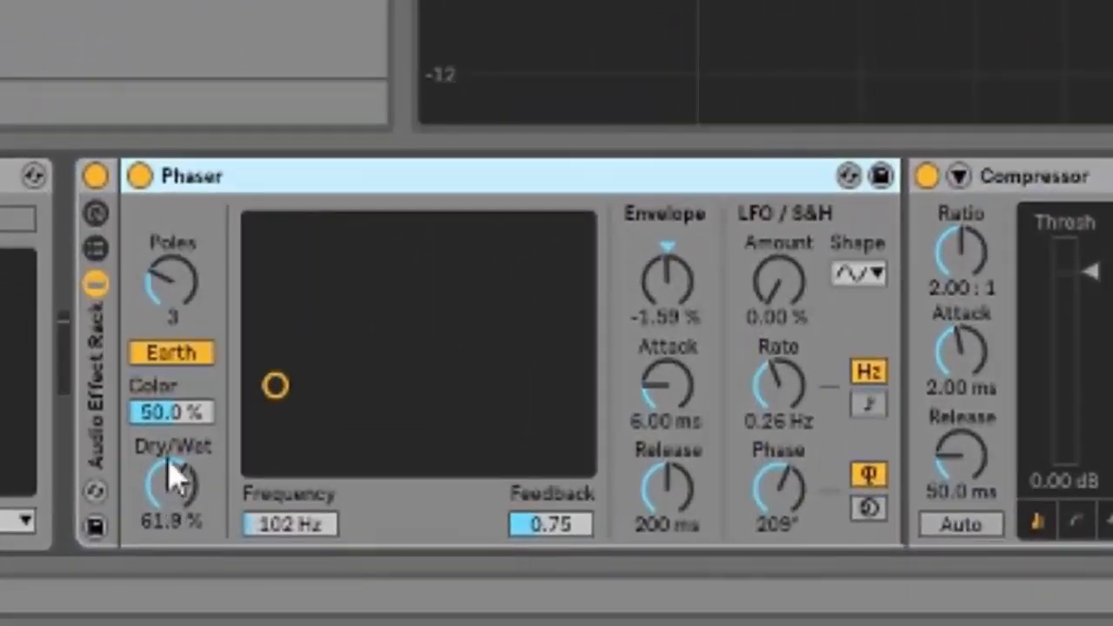
{"action": "left_click", "coordinate": [173, 496]}
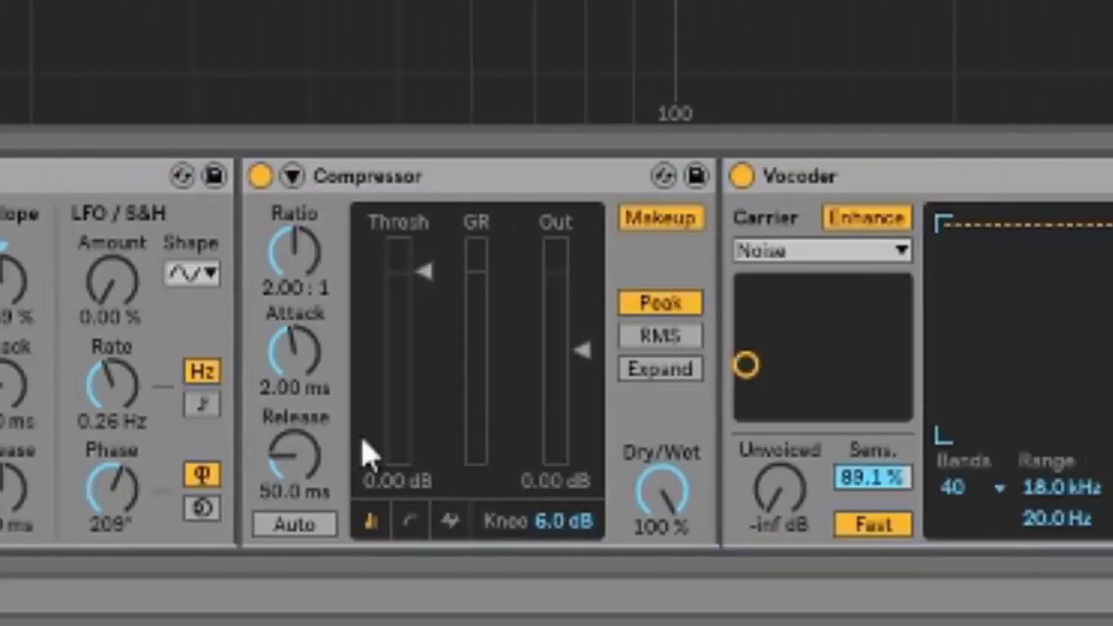
{"action": "left_click", "coordinate": [298, 337]}
{"action": "left_click", "coordinate": [294, 496]}
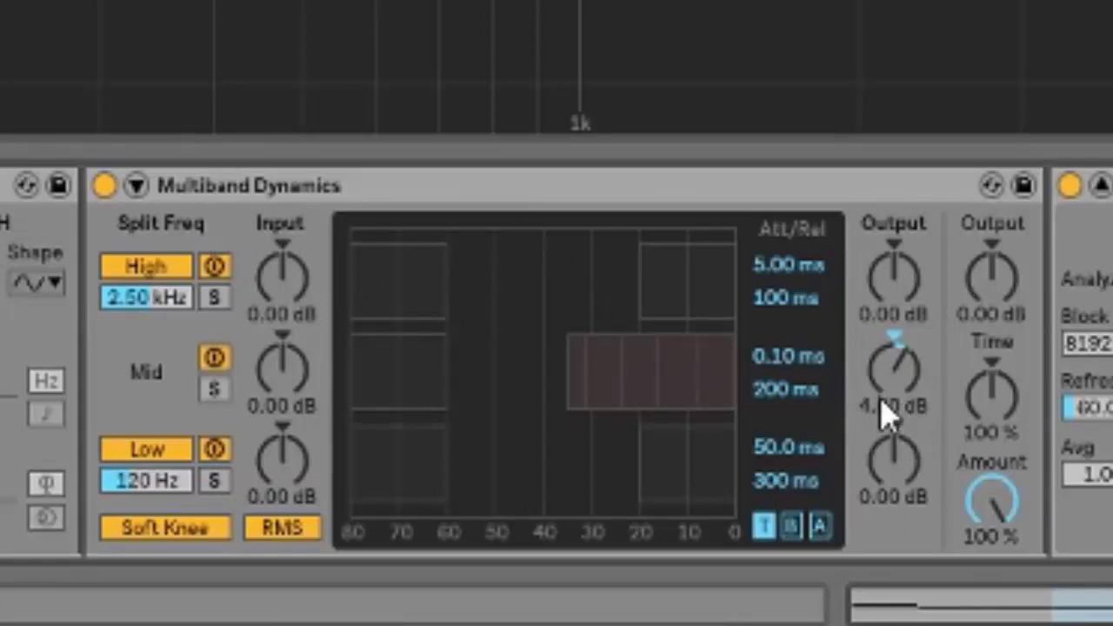
{"action": "scroll", "coordinate": [556, 365], "scroll_direction": "right", "scroll_amount": 6}
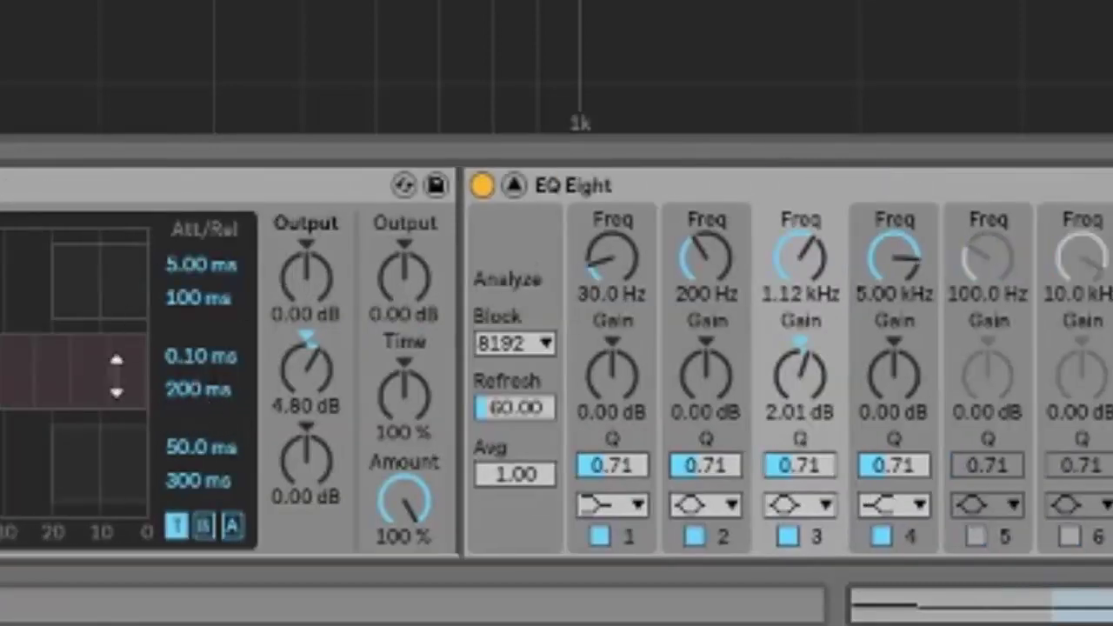
{"action": "scroll", "coordinate": [596, 287], "scroll_direction": "right", "scroll_amount": 5}
{"action": "left_click", "coordinate": [416, 196]}
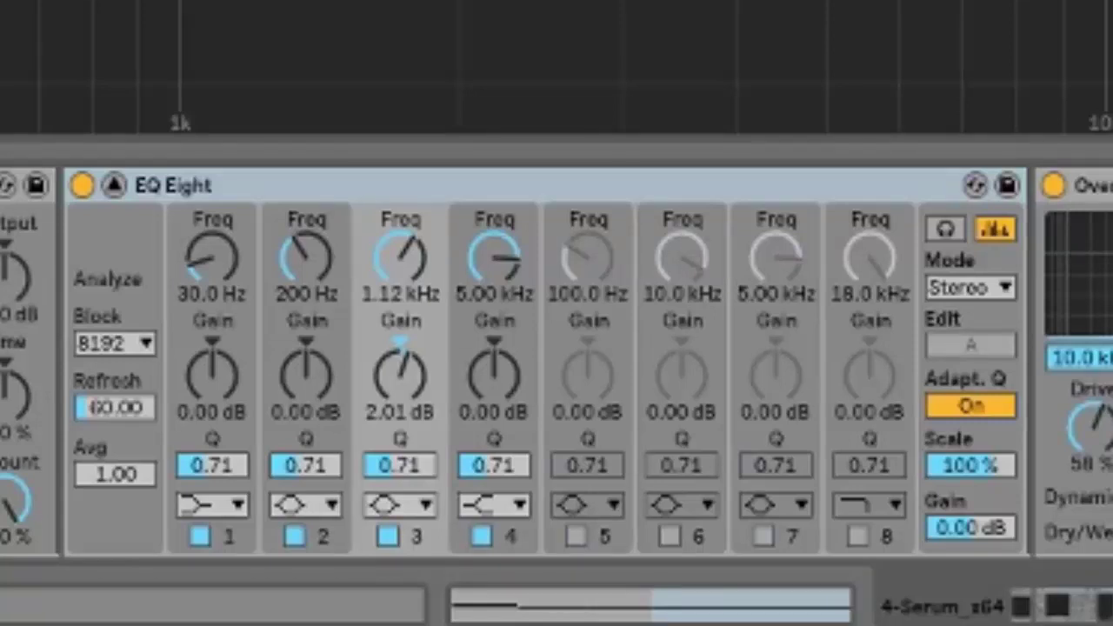
{"action": "left_click", "coordinate": [987, 196]}
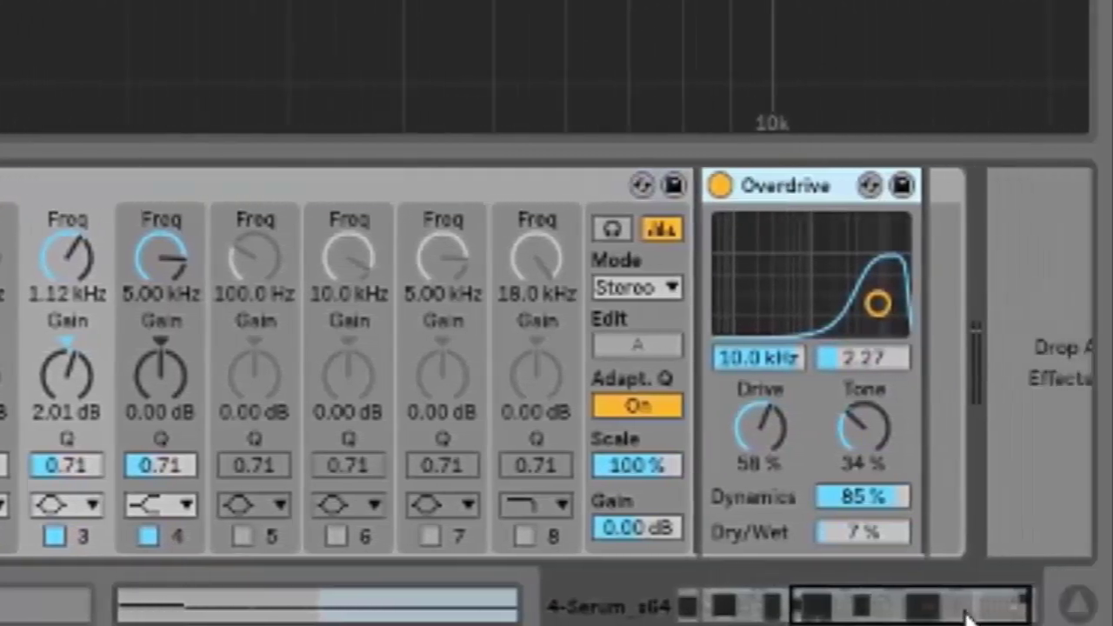
{"action": "left_click_drag", "start_coordinate": [988, 614], "coordinate": [1033, 607]}
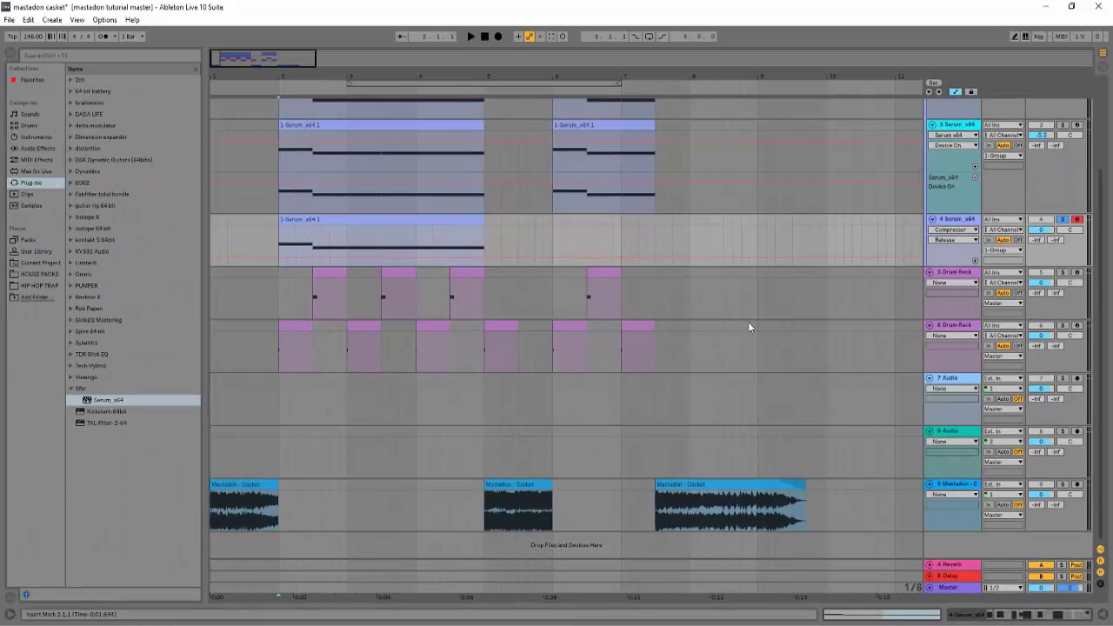
Play back the arrangement from bar 2 to hear the layered Serum bass, and stop it
{"action": "scroll", "coordinate": [600, 200], "scroll_direction": "up", "scroll_amount": 3}
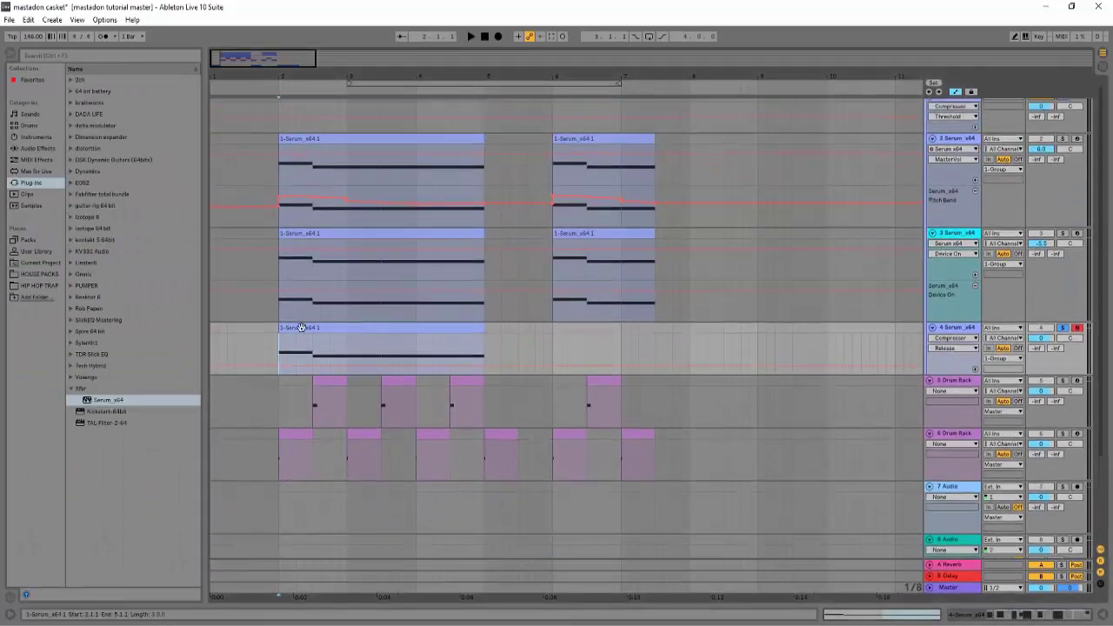
{"action": "key", "text": "space"}
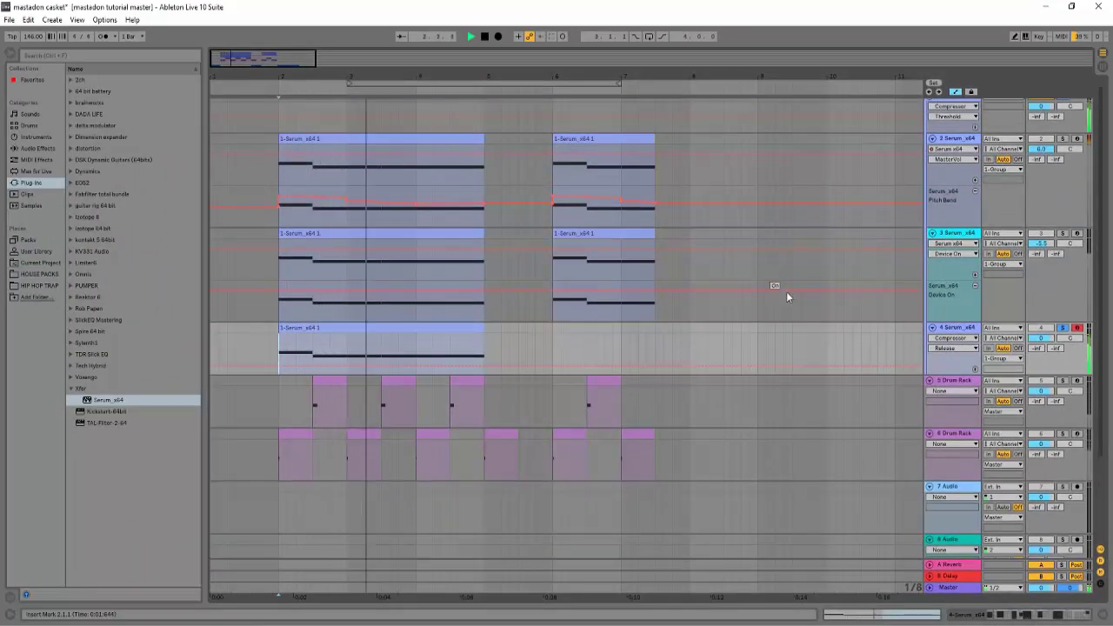
{"action": "key", "text": "space"}
Review the Serum patch on track 4 and the automation curve on track 2
{"action": "left_click", "coordinate": [1069, 614]}
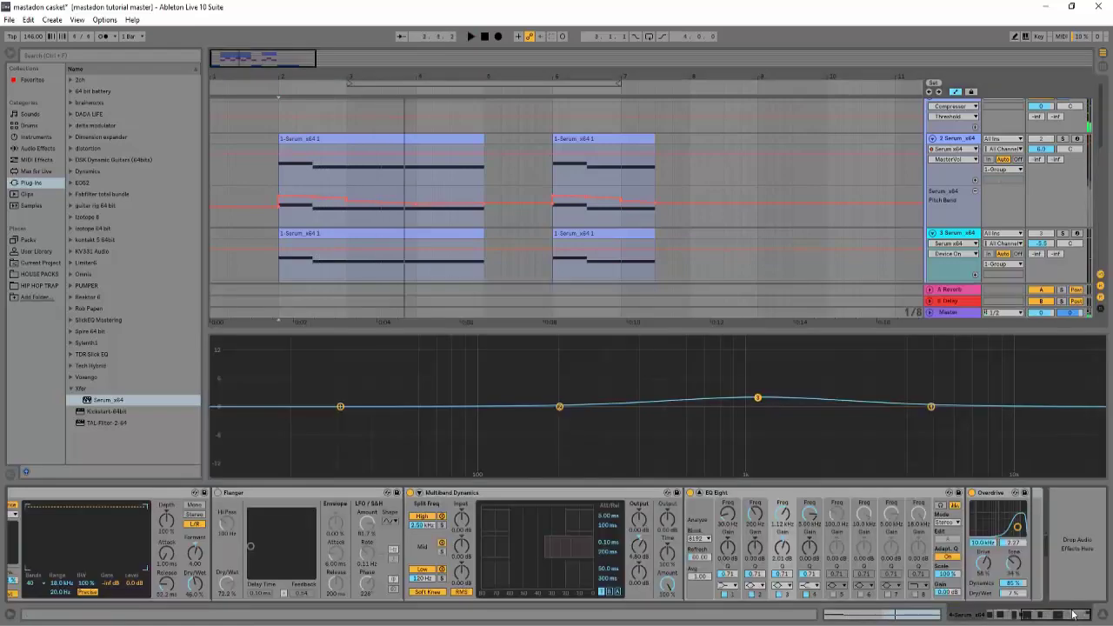
{"action": "left_click", "coordinate": [36, 493]}
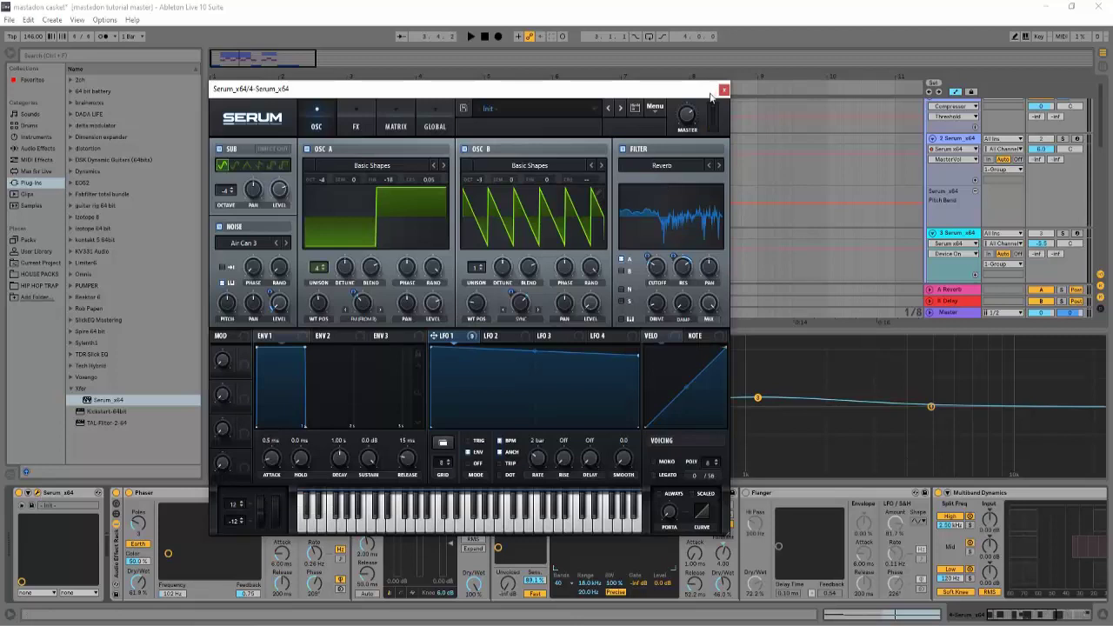
{"action": "left_click", "coordinate": [723, 90]}
{"action": "scroll", "coordinate": [640, 189], "scroll_direction": "down", "scroll_amount": 2}
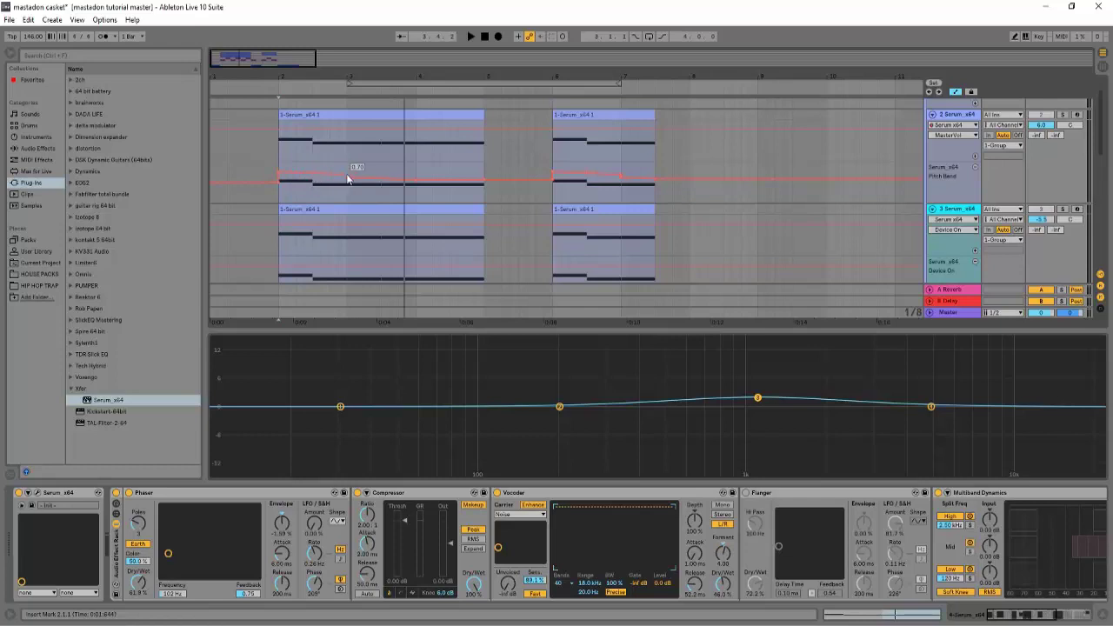
{"action": "left_click_drag", "start_coordinate": [348, 178], "coordinate": [348, 183]}
{"action": "scroll", "coordinate": [486, 177], "scroll_direction": "down", "scroll_amount": 3}
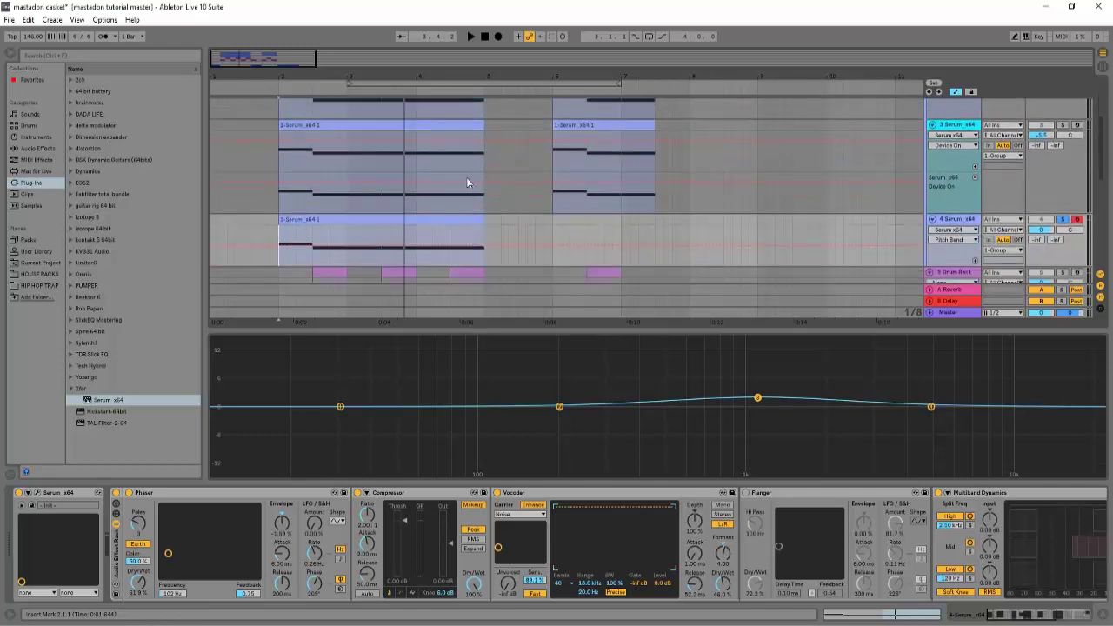
Open the Serum bass MIDI clip, examine its note pattern and close the note editor
{"action": "double_click", "coordinate": [395, 209]}
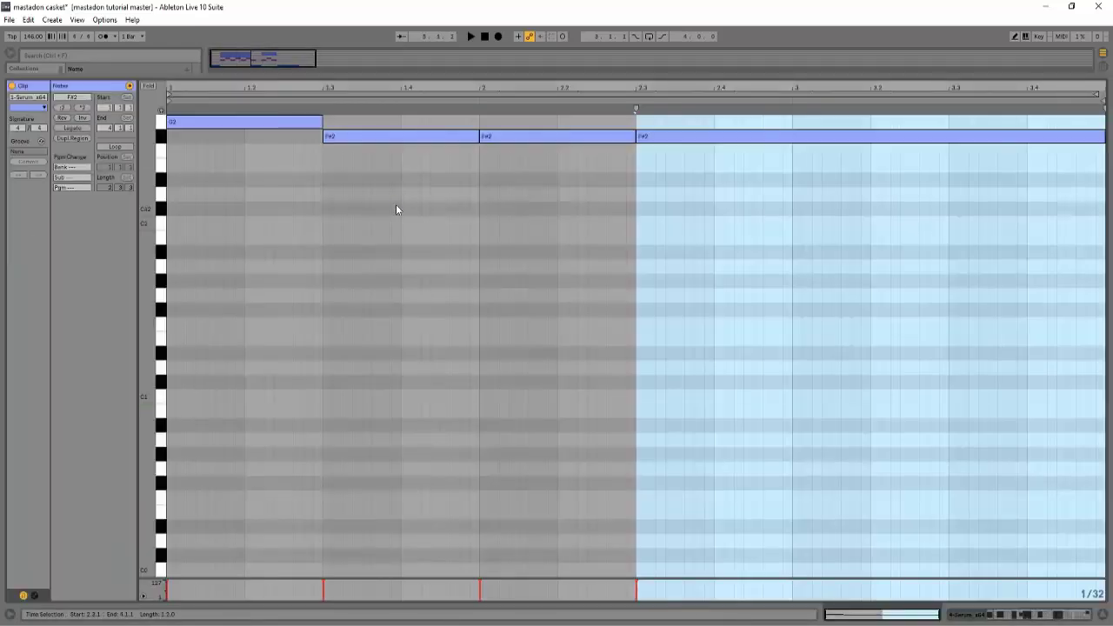
{"action": "scroll", "coordinate": [398, 205], "scroll_direction": "up", "scroll_amount": 5}
{"action": "left_click", "coordinate": [901, 200]}
{"action": "left_click", "coordinate": [930, 178]}
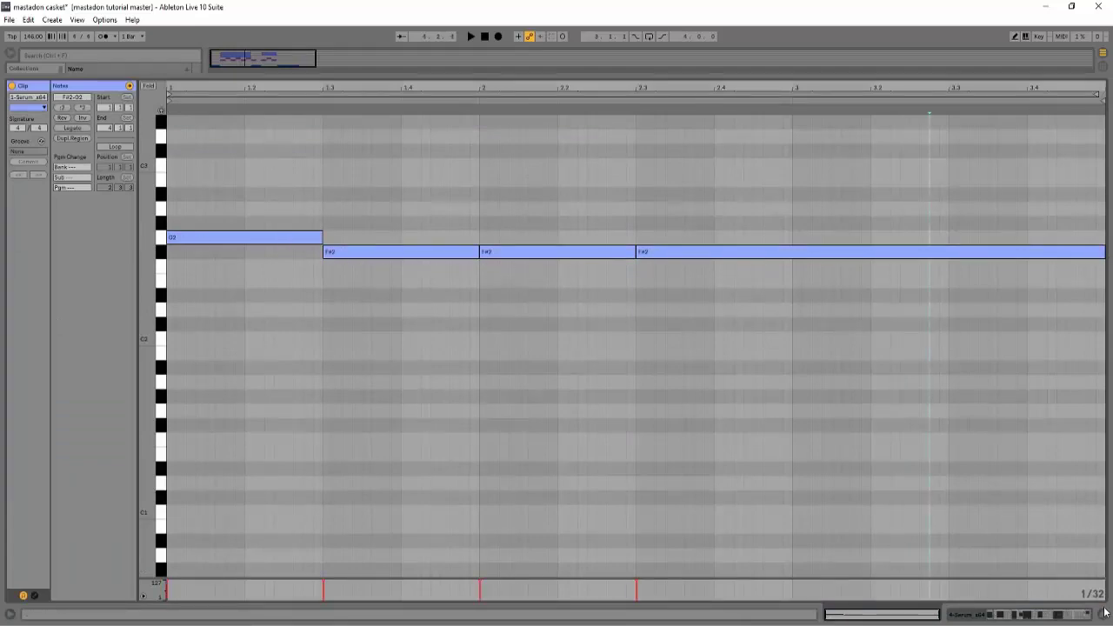
{"action": "left_click", "coordinate": [1104, 615]}
{"action": "scroll", "coordinate": [740, 318], "scroll_direction": "up", "scroll_amount": 2}
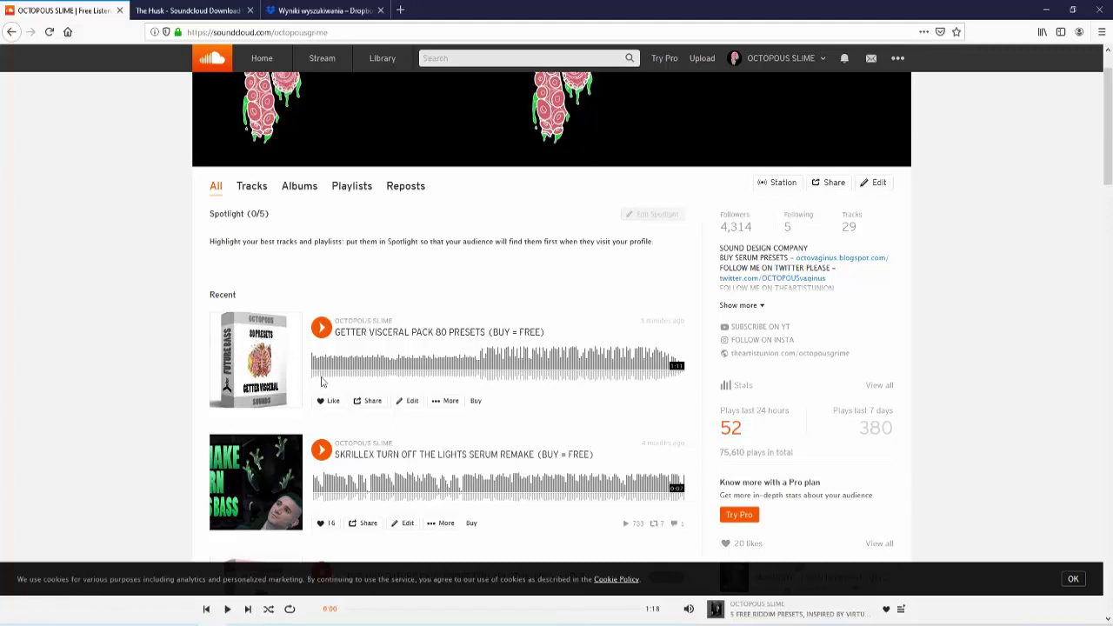
View the free download page for the Getter Visceral preset pack in the browser and return to the SoundCloud profile
{"action": "left_click", "coordinate": [475, 402]}
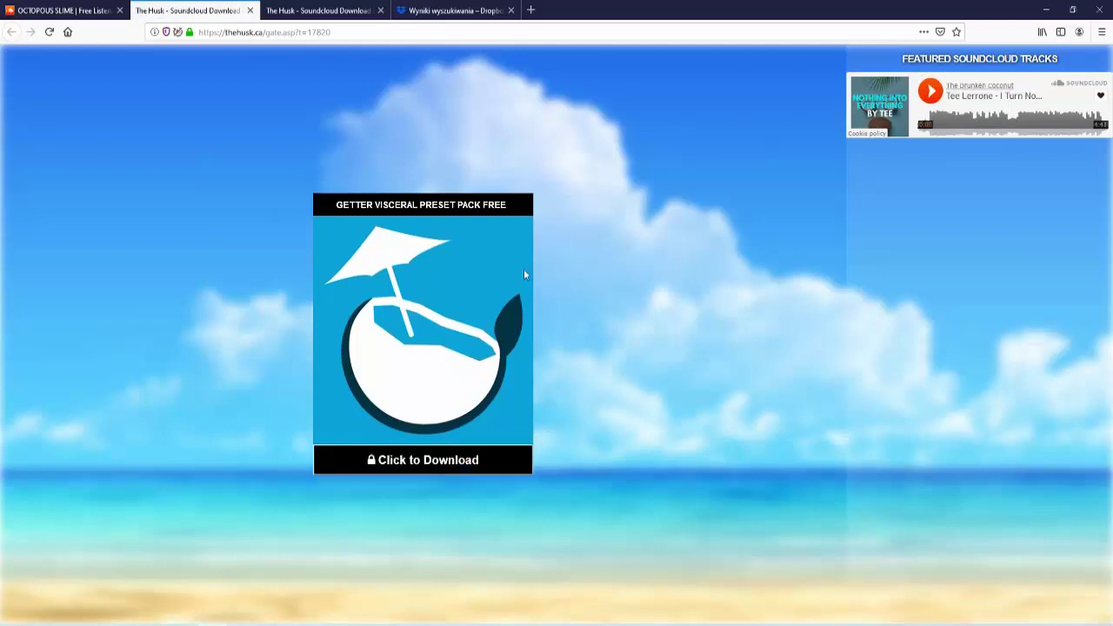
{"action": "left_click", "coordinate": [61, 10]}
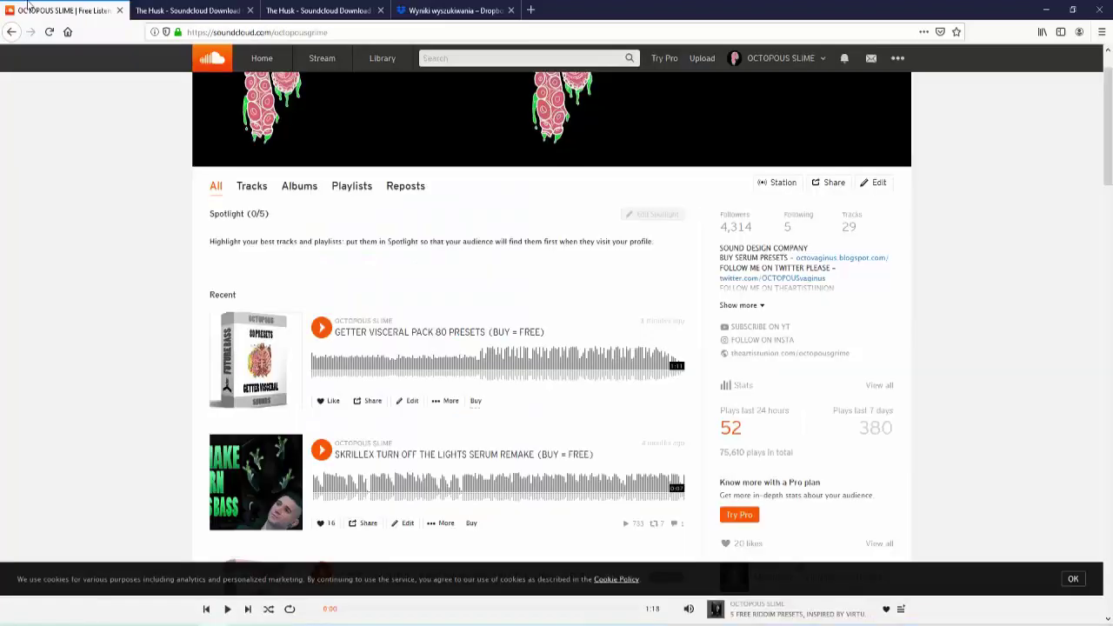